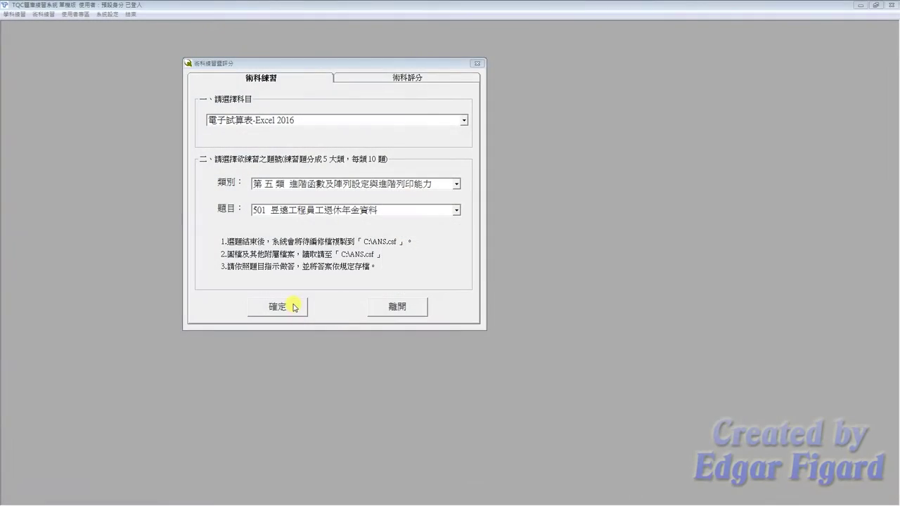
Step: Confirm the practice question in TQC and open EXD05.xlsx from the EXD05 folder
left_click(294, 307)
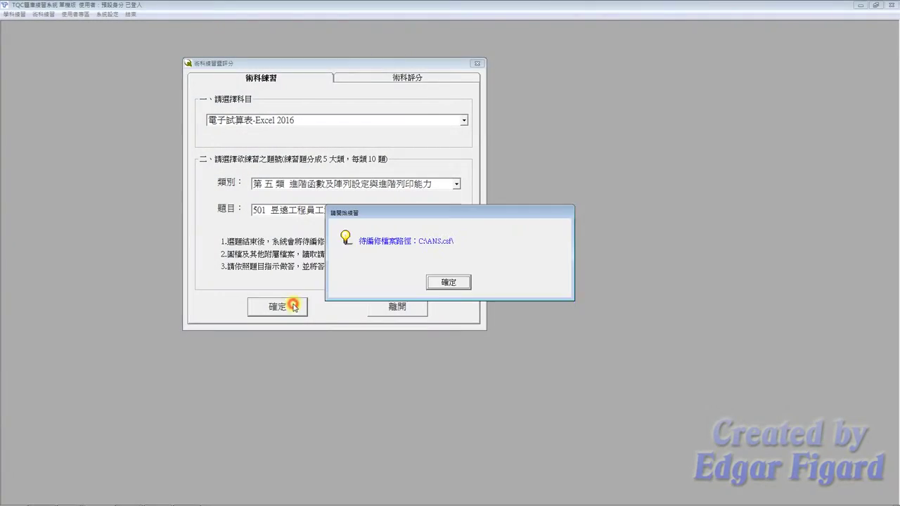
left_click(440, 280)
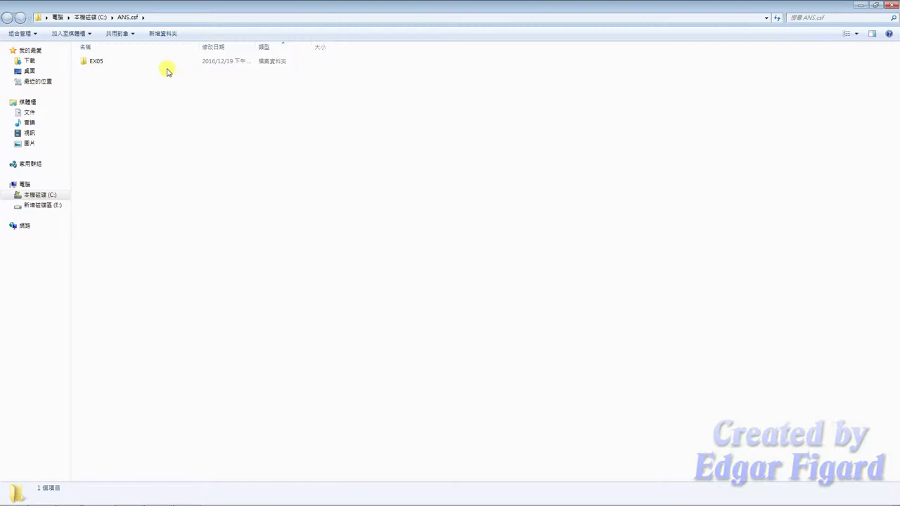
double_click(166, 64)
double_click(103, 77)
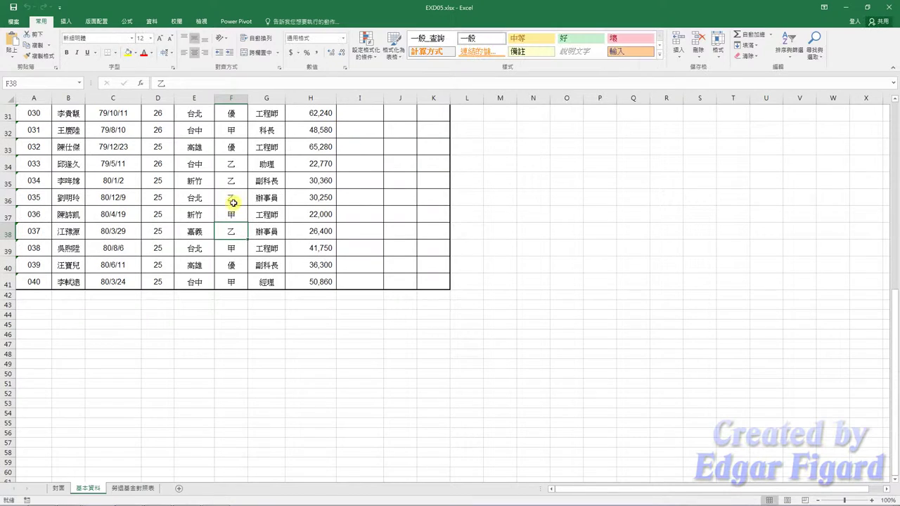
Step: Insert the 遞增圖片輔色流程圖 process SmartArt on the 封面 sheet
left_click(59, 489)
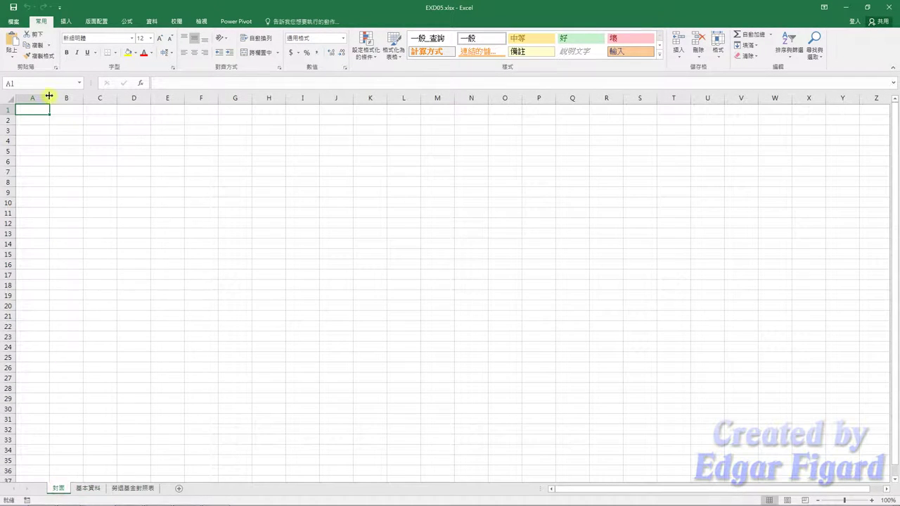
left_click(66, 24)
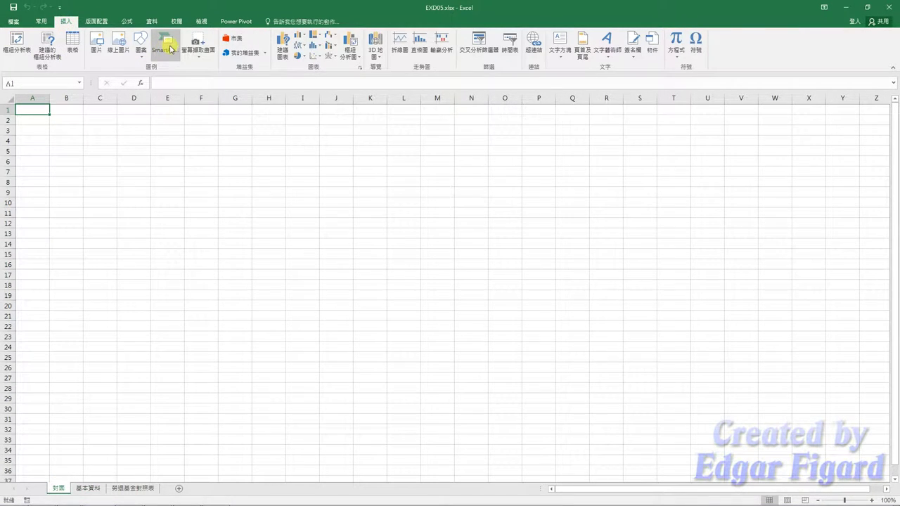
left_click(170, 49)
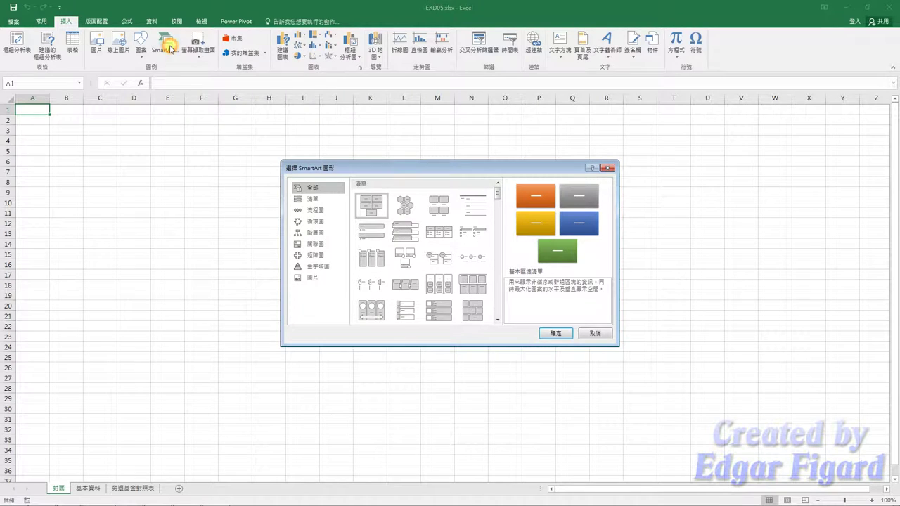
left_click(316, 210)
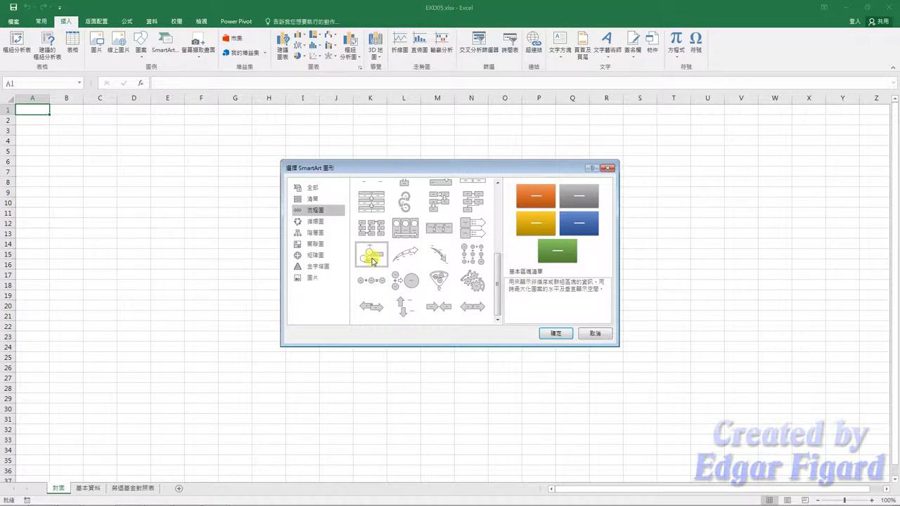
left_click(372, 259)
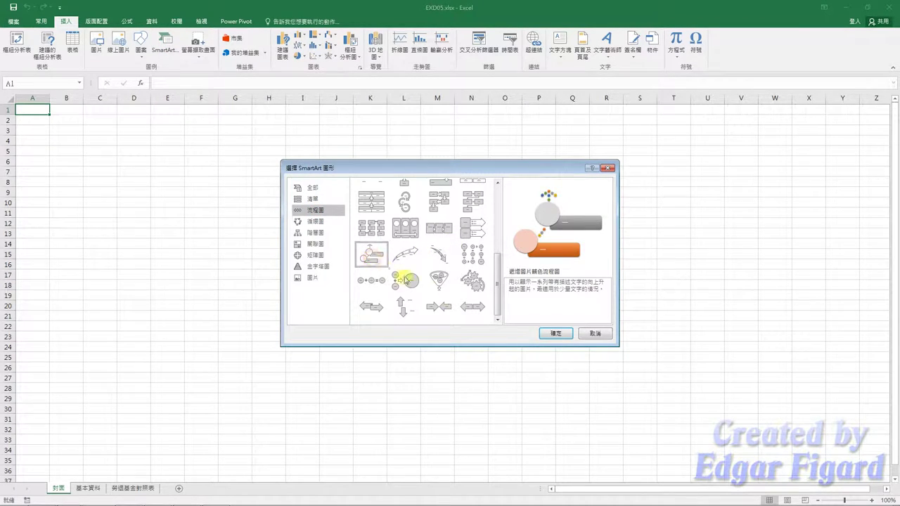
left_click(552, 334)
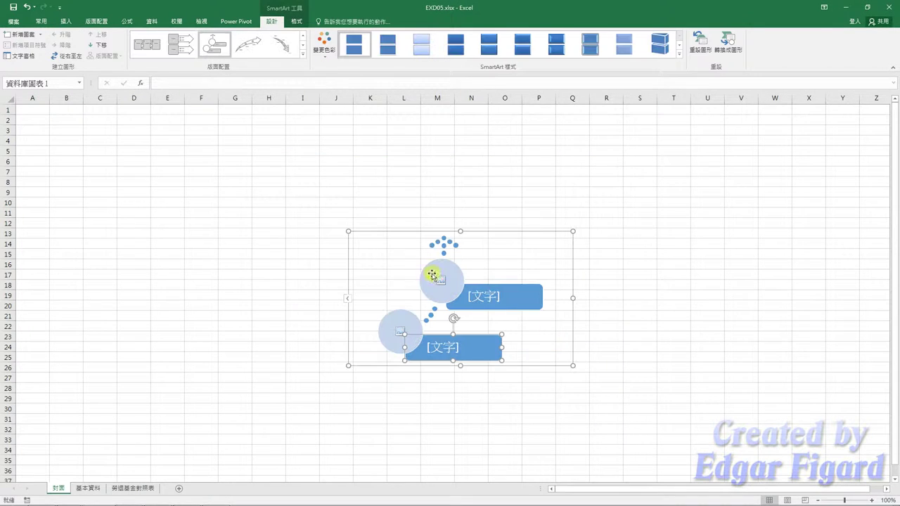
Step: Move the SmartArt to cell A1 and stretch it to about column H, row 23
left_click_drag(404, 236, 79, 109)
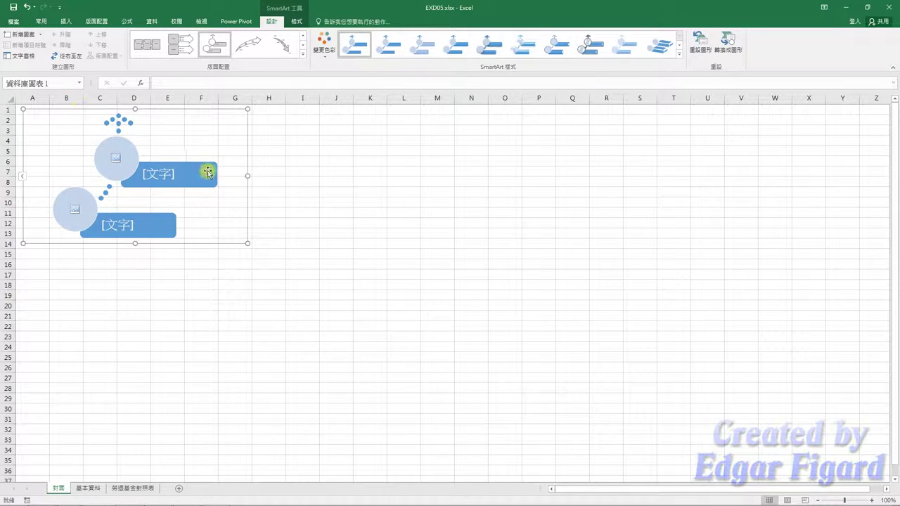
left_click_drag(247, 244, 295, 336)
left_click(296, 97)
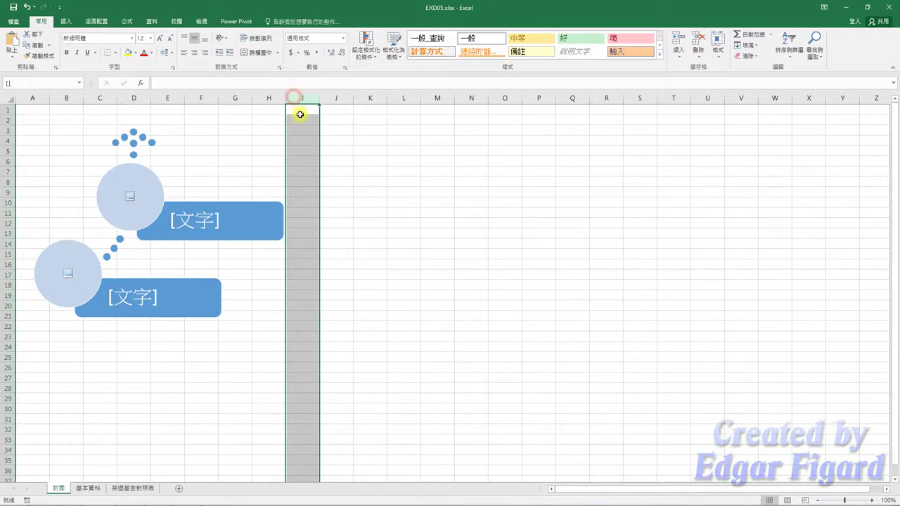
left_click(9, 337)
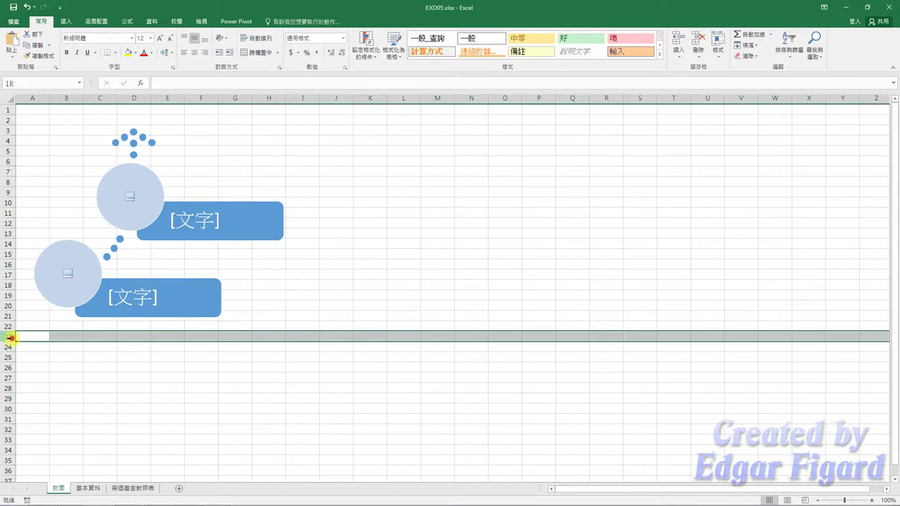
Step: Type 勞退基金對照表 into the upper SmartArt box and 基本資料 into the lower box
left_click(152, 137)
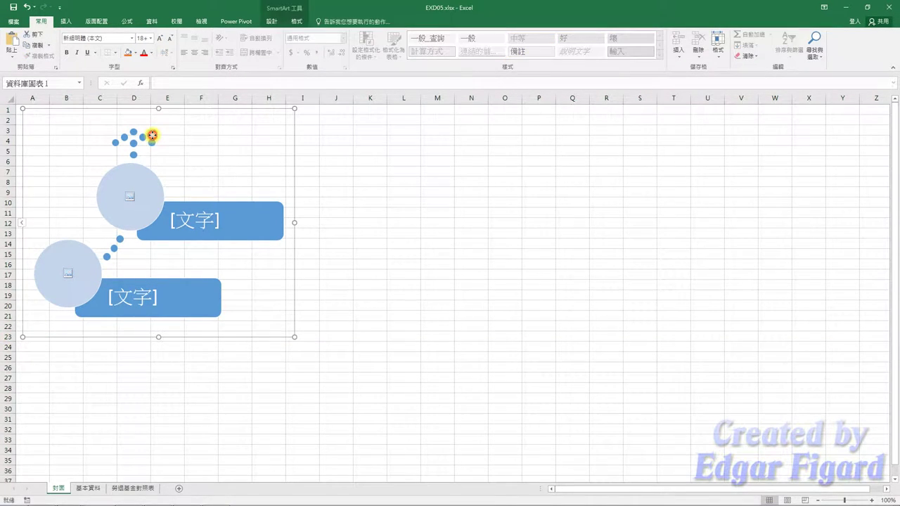
left_click(192, 222)
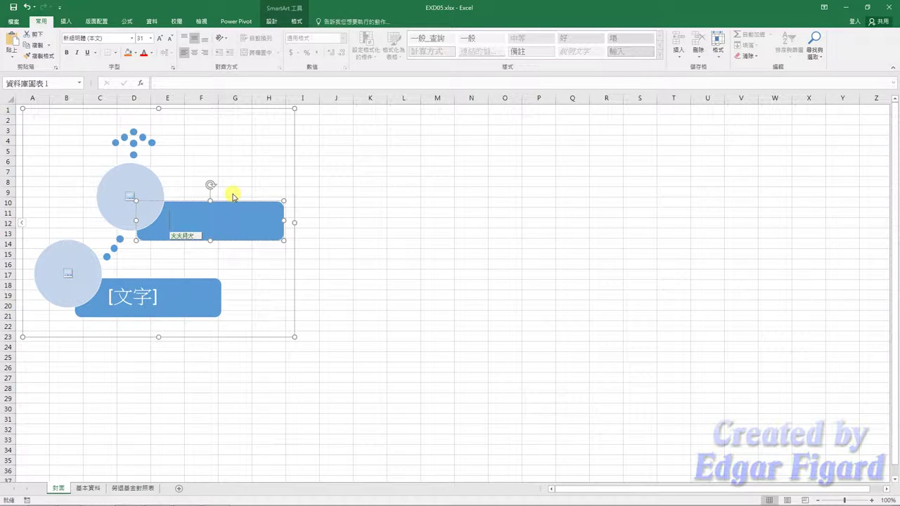
type("勞退")
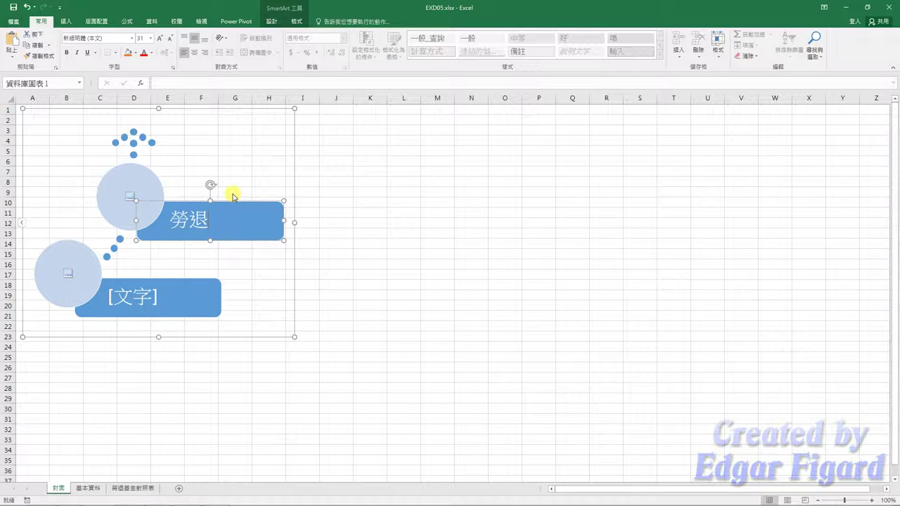
type("基金")
type("對照表")
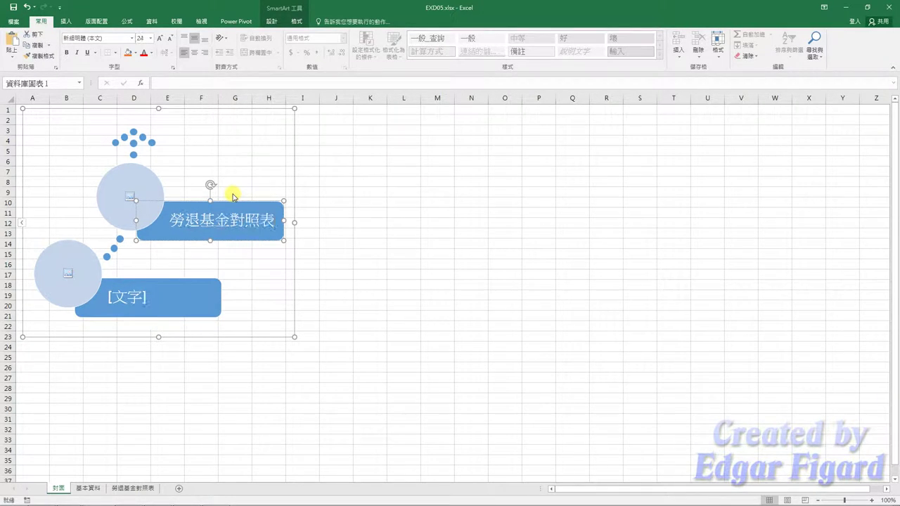
left_click(111, 294)
type("基")
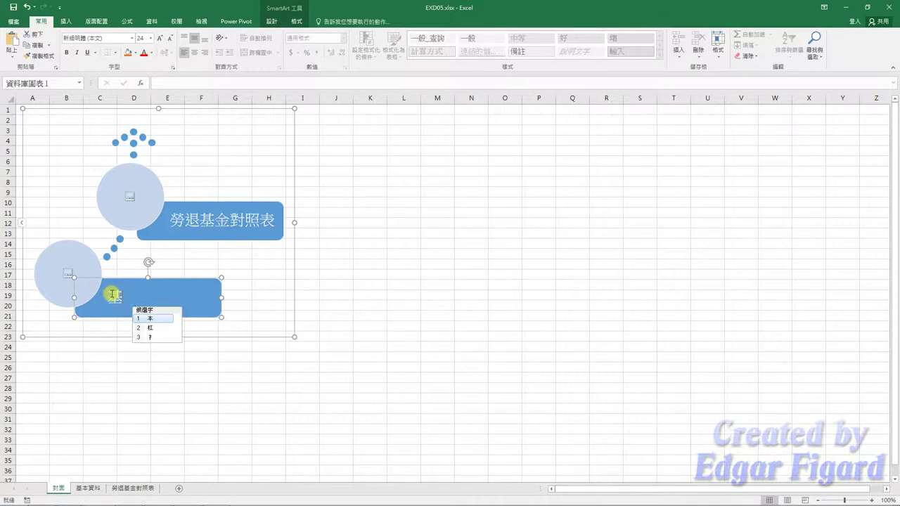
type("本資料")
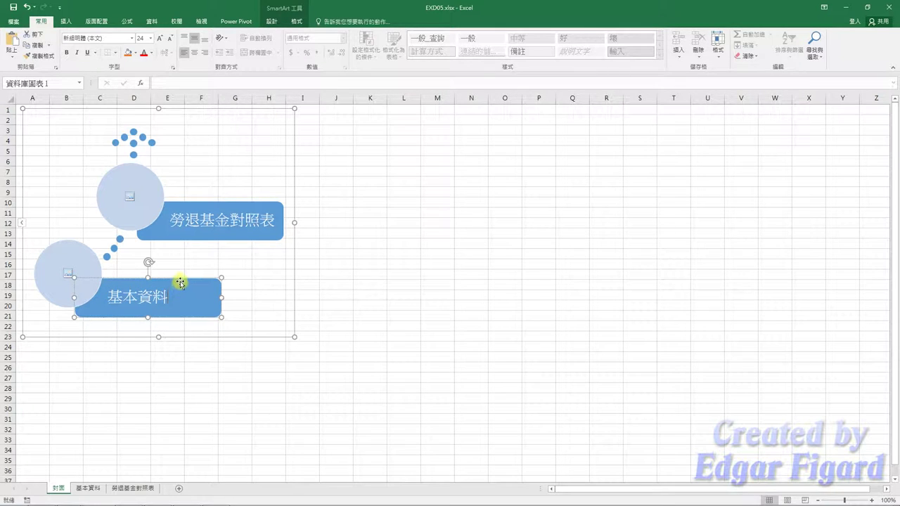
Step: Format the 基本資料 label as bold 微軟正黑體 at size 20
left_click(131, 38)
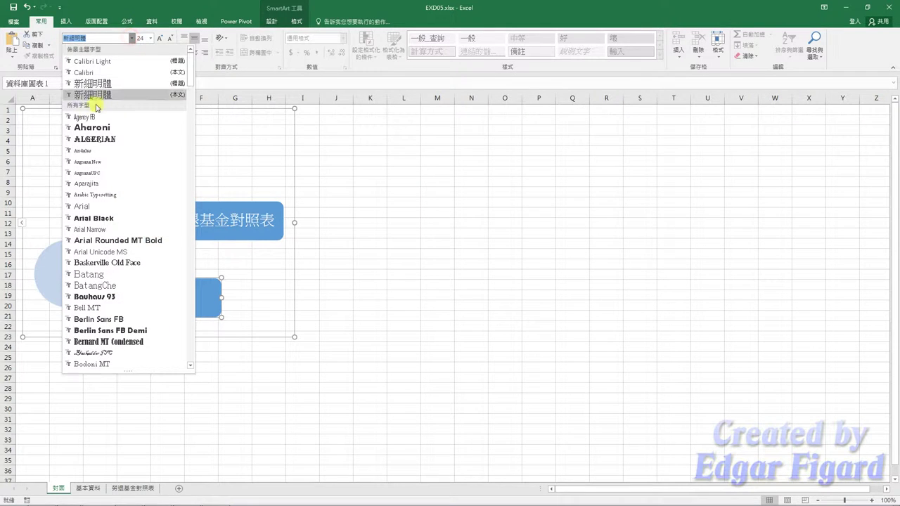
scroll(116, 121, "down", 4)
scroll(120, 144, "down", 4)
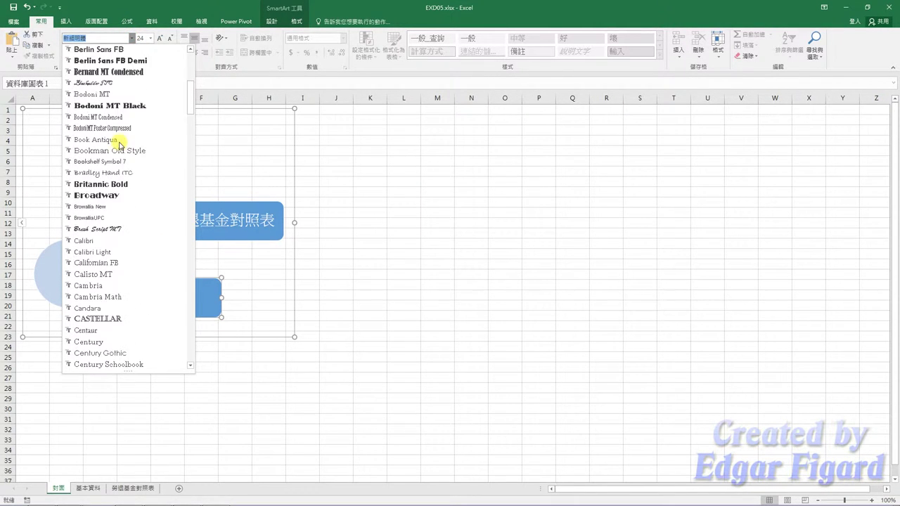
scroll(120, 145, "down", 7)
scroll(120, 145, "down", 7)
scroll(134, 145, "down", 7)
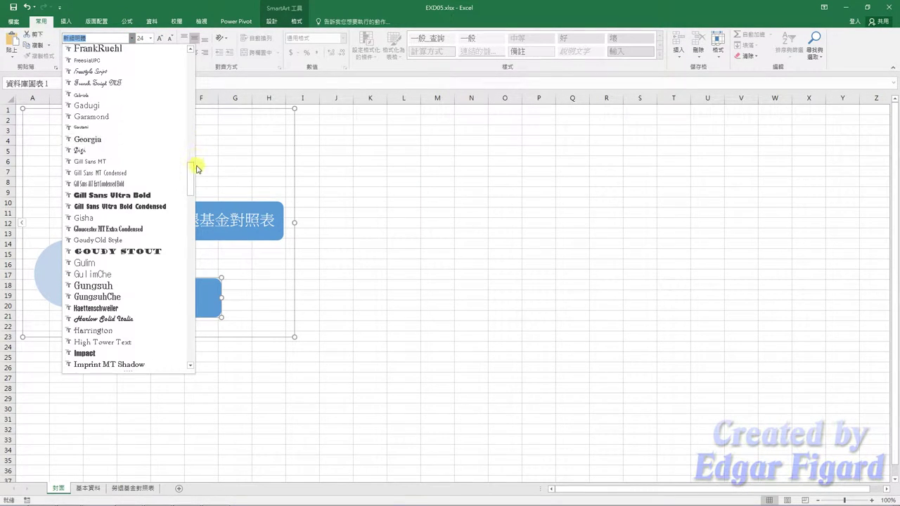
left_click_drag(191, 180, 201, 342)
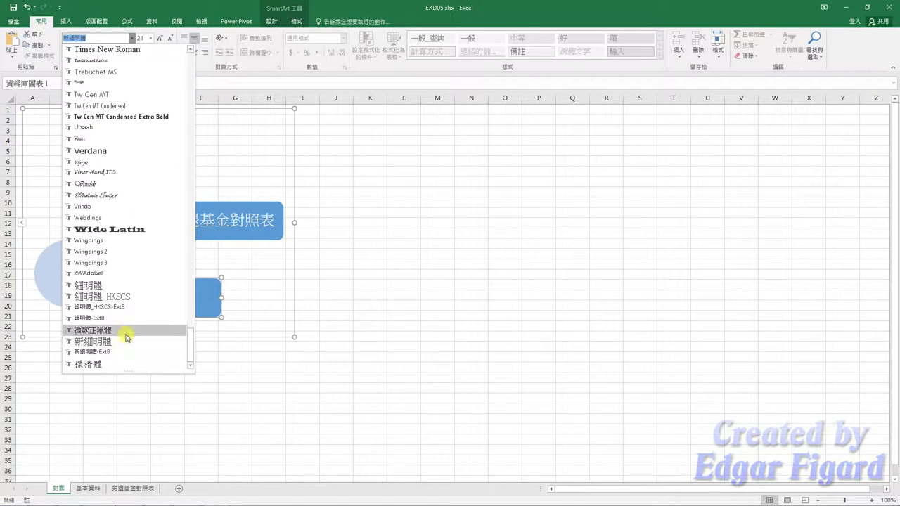
left_click(126, 335)
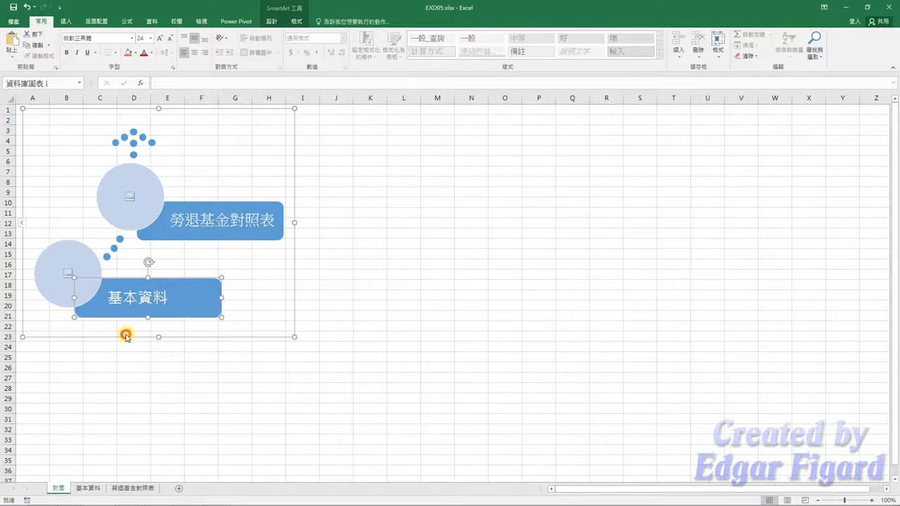
left_click(67, 53)
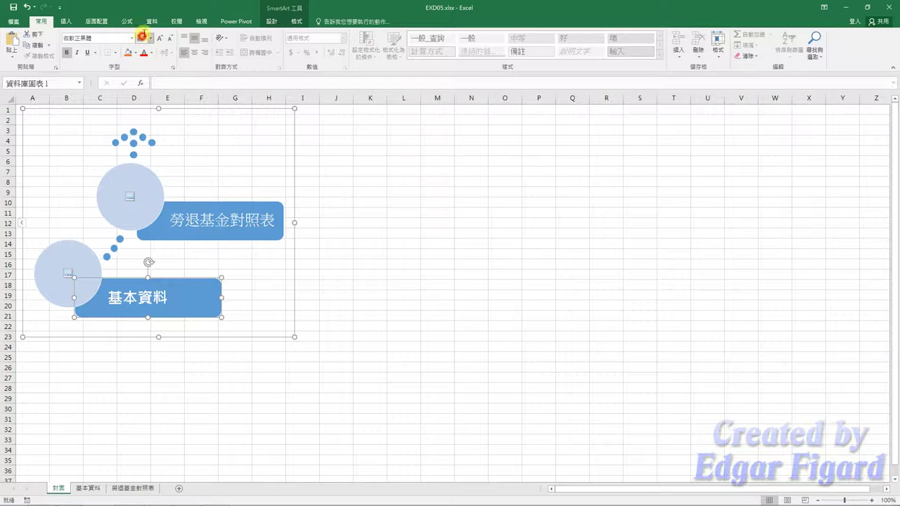
key("Return")
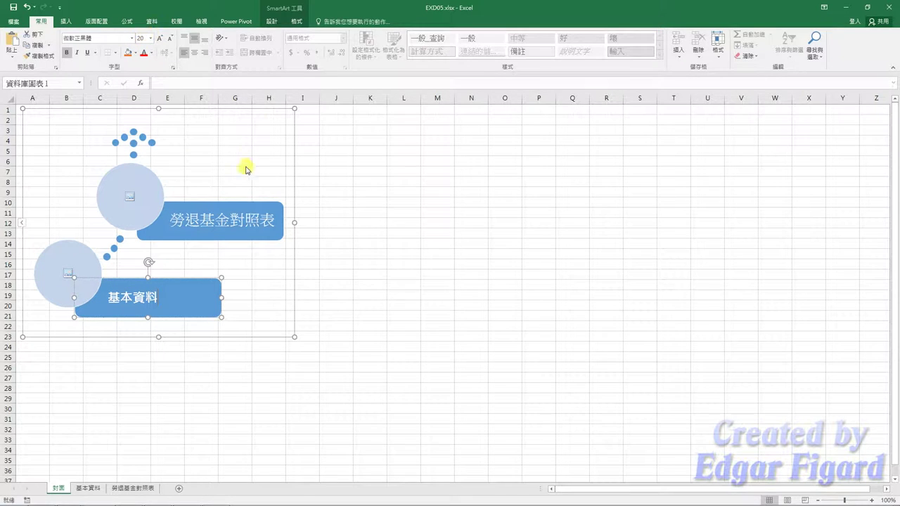
Step: Apply bold 微軟正黑體 to the 勞退基金對照表 label as well
left_click(213, 204)
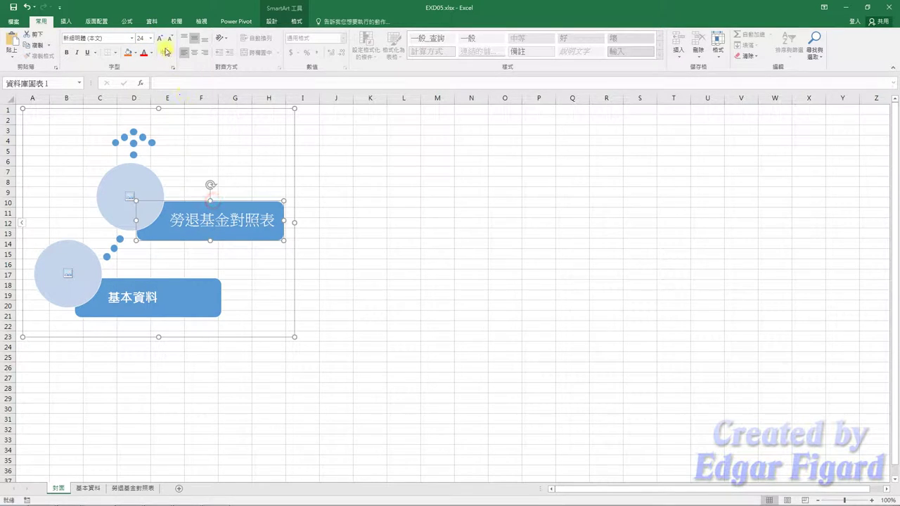
left_click(131, 38)
left_click(107, 116)
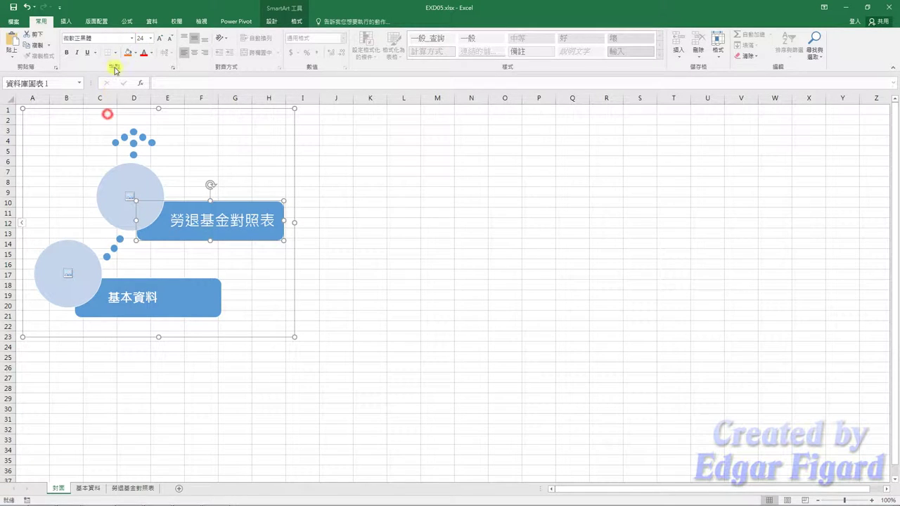
left_click(68, 54)
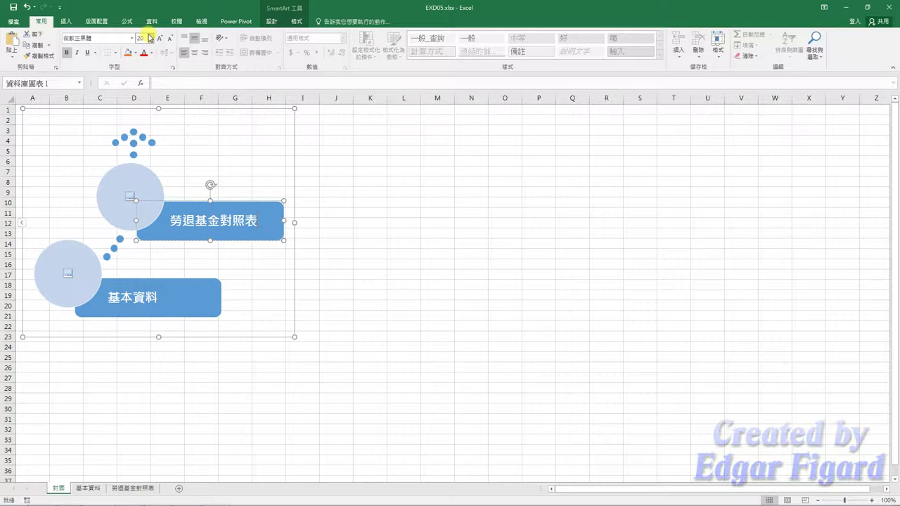
Step: Fill the upper SmartArt circle with People1.jpg from the C:\ANS.csf exercise folder
left_click(124, 196)
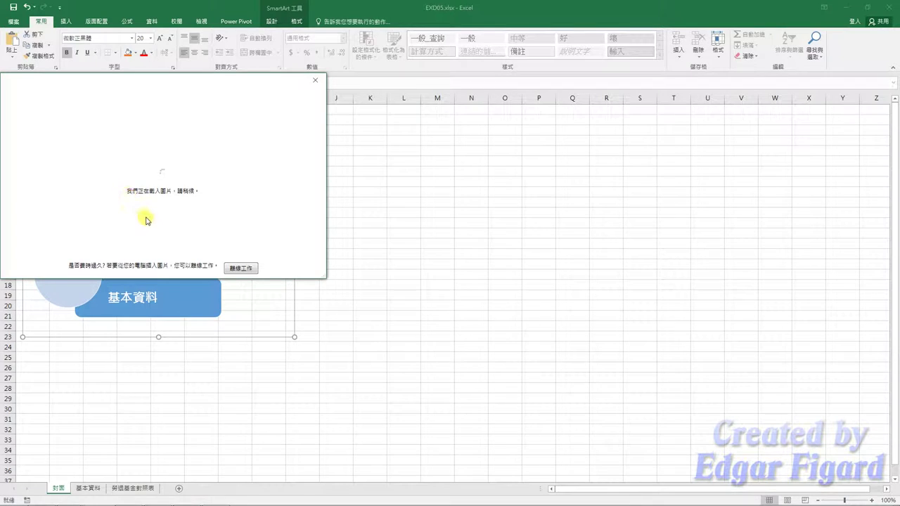
left_click(111, 132)
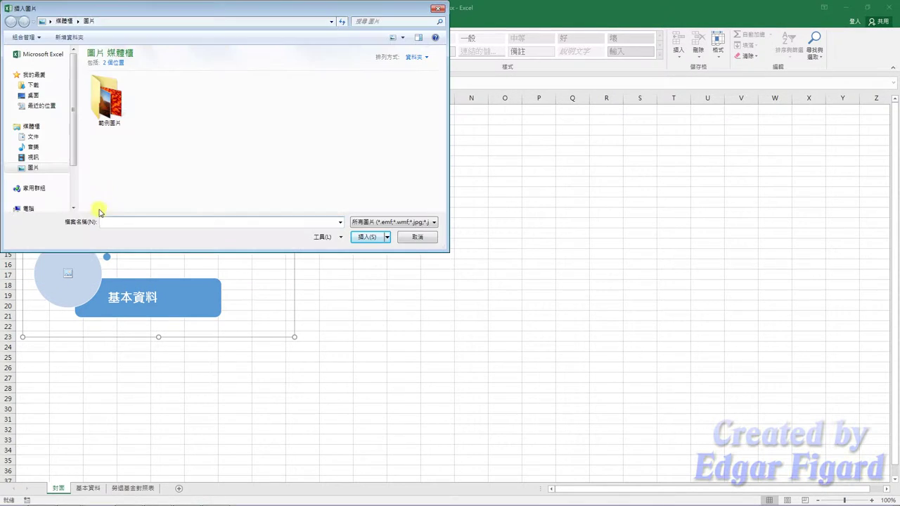
left_click(62, 203)
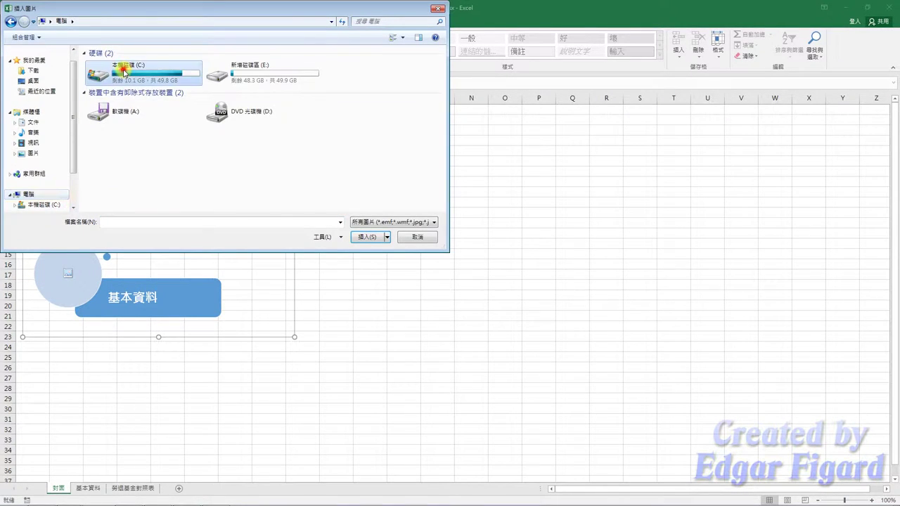
double_click(99, 73)
left_click(104, 74)
double_click(104, 74)
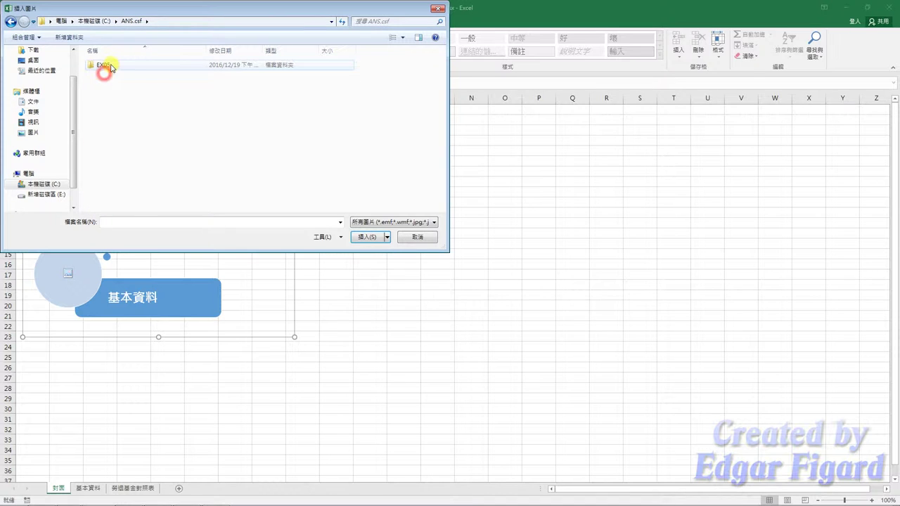
double_click(104, 66)
double_click(107, 69)
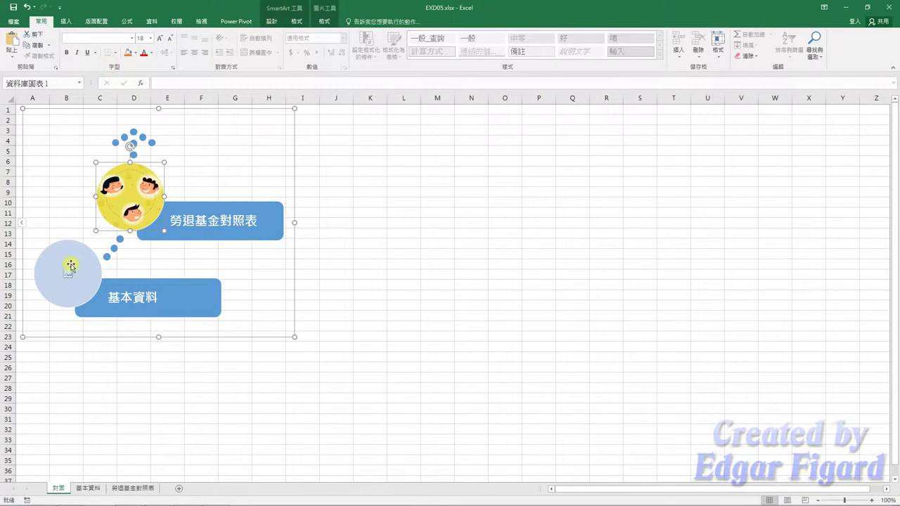
Step: Fill the lower SmartArt circle with People2.jpg
left_click(68, 272)
left_click(110, 133)
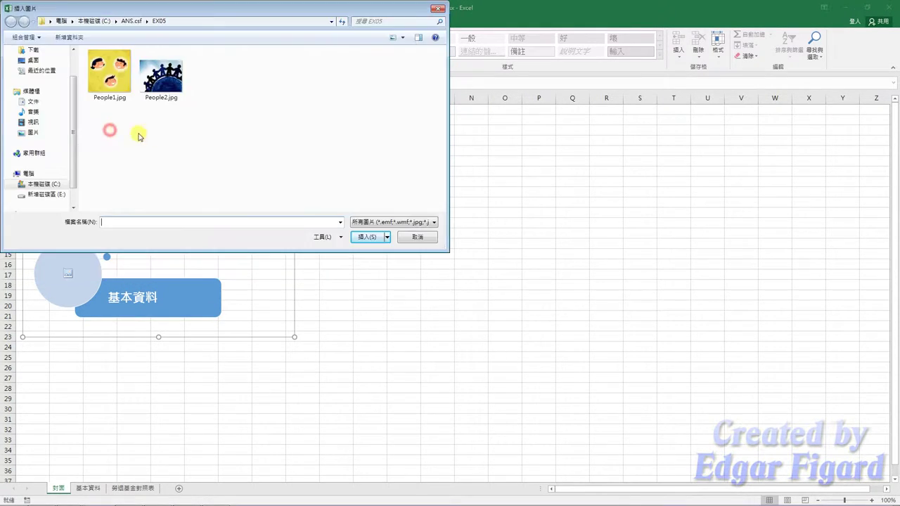
double_click(161, 76)
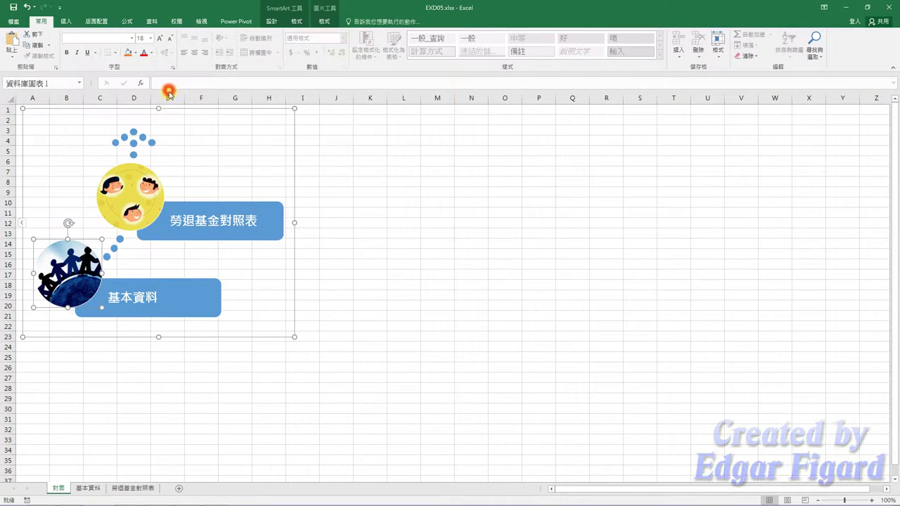
left_click(137, 191)
Step: Give the upper picture alt-text description People1.jpg and the lower one People2.jpg
right_click(137, 190)
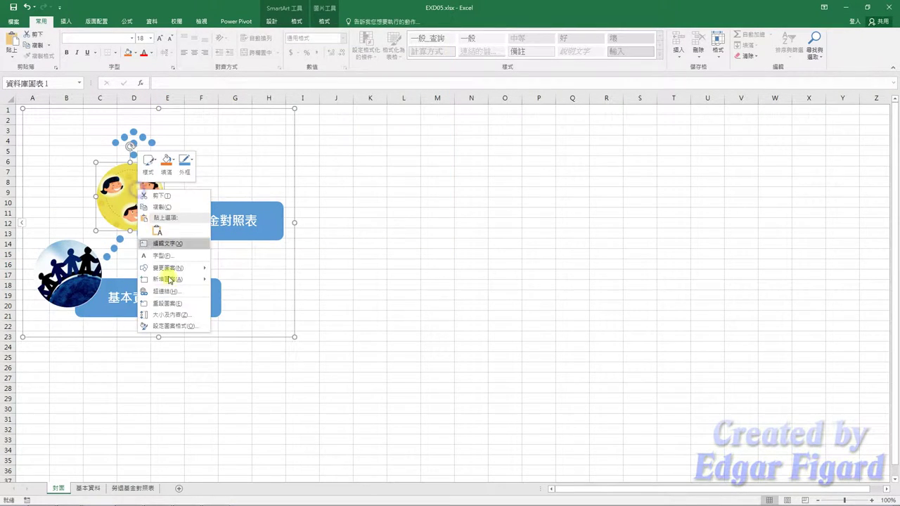
left_click(178, 329)
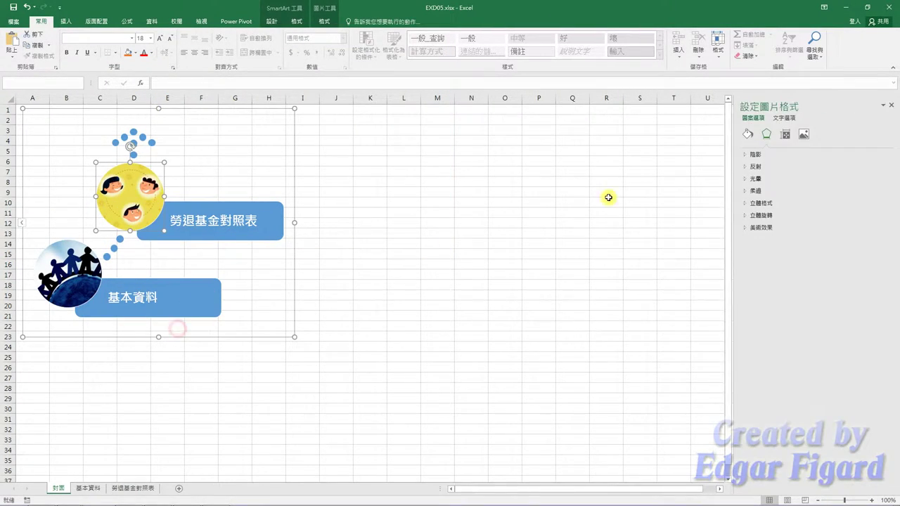
left_click(786, 136)
left_click(776, 190)
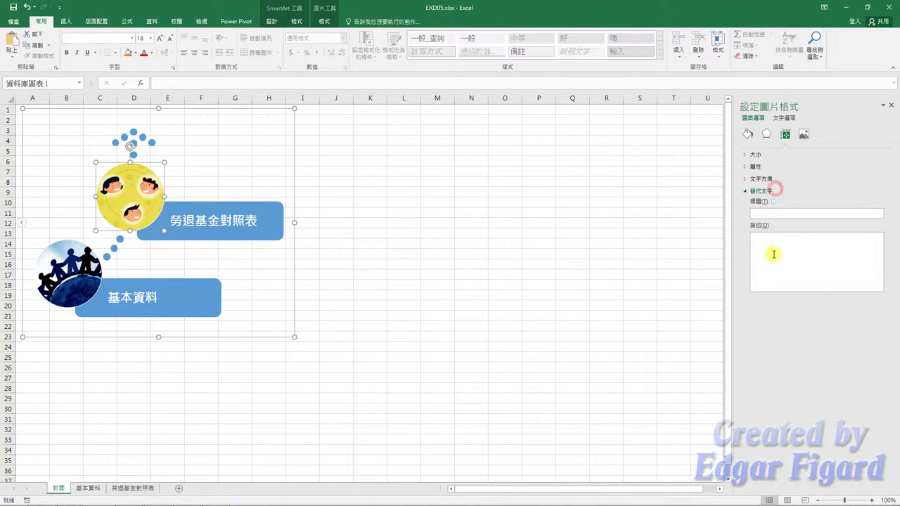
left_click(773, 255)
type("People1.jpg")
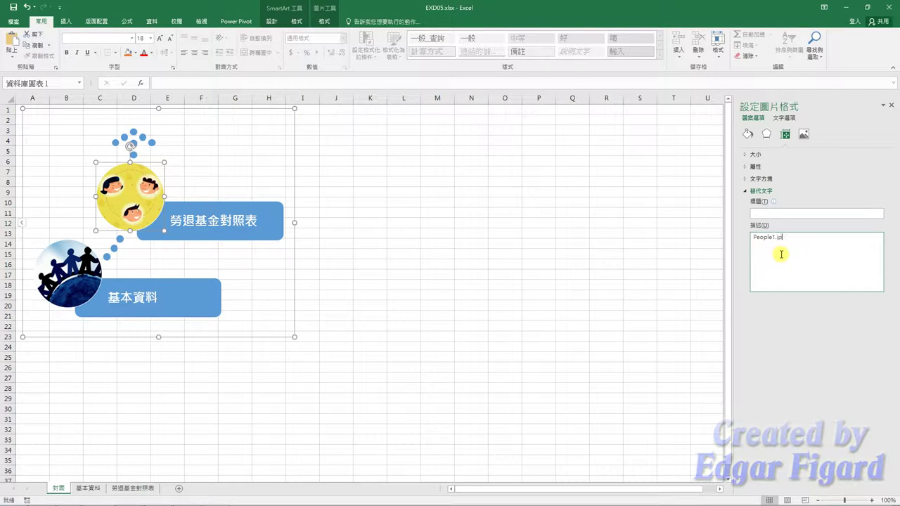
left_click(75, 276)
left_click(806, 257)
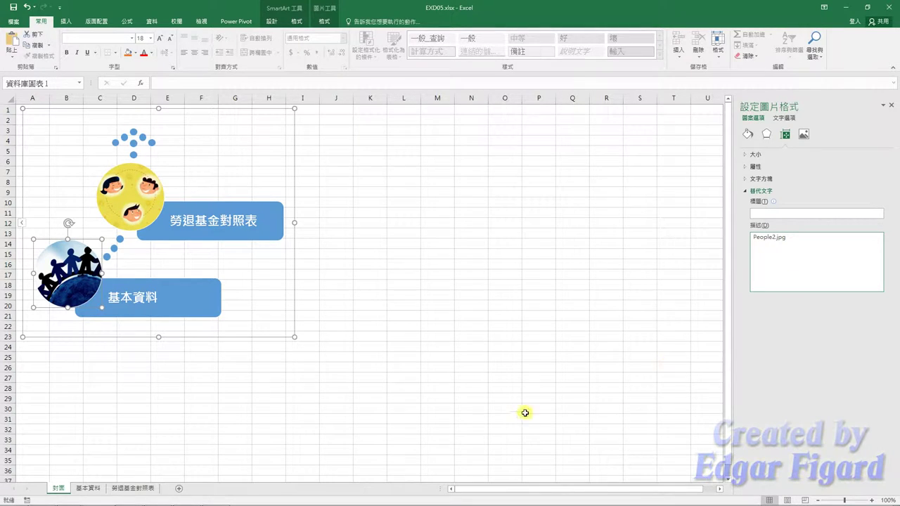
Step: Convert the 基本資料 data range A1:K41 into a table with headers
left_click(89, 488)
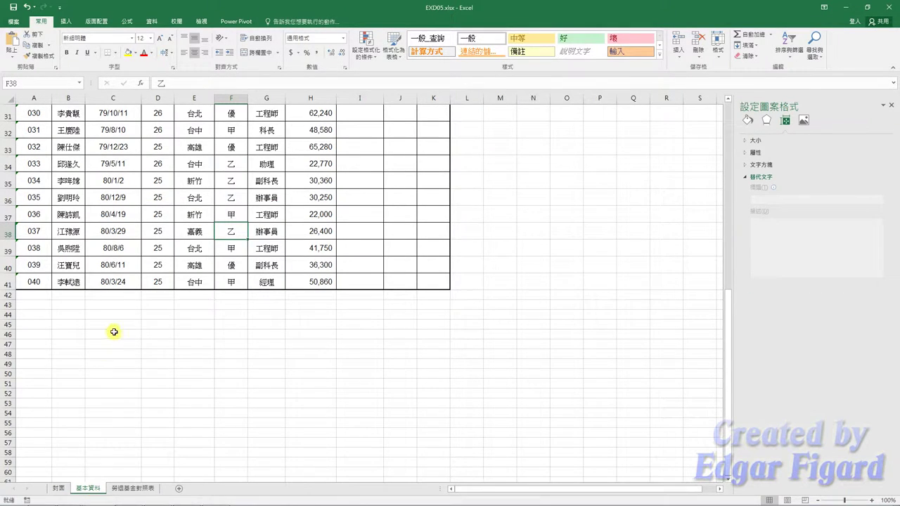
scroll(157, 313, "up", 5)
scroll(131, 321, "up", 4)
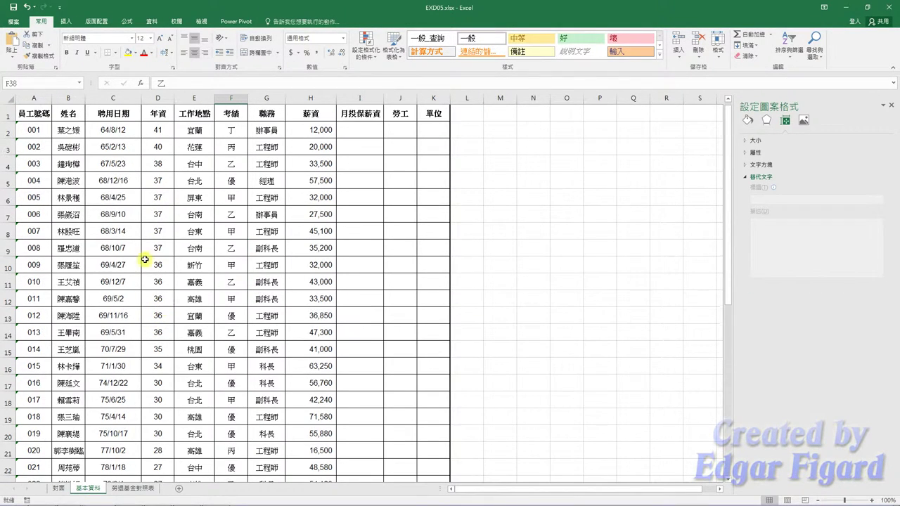
left_click(42, 113)
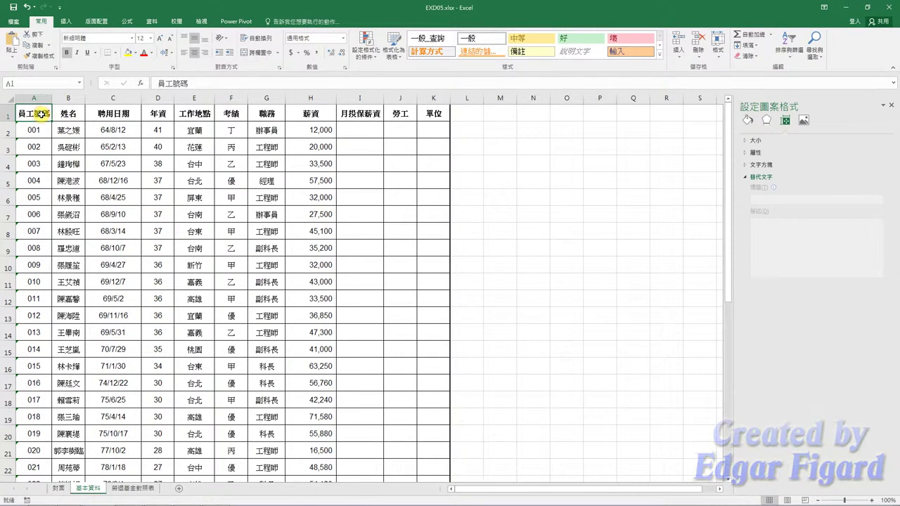
key("ctrl+shift+Right")
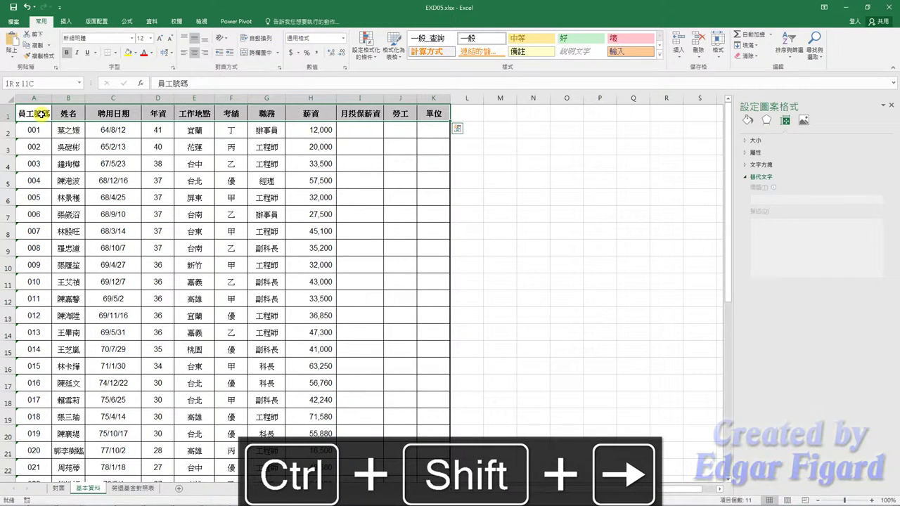
key("ctrl+shift+Down")
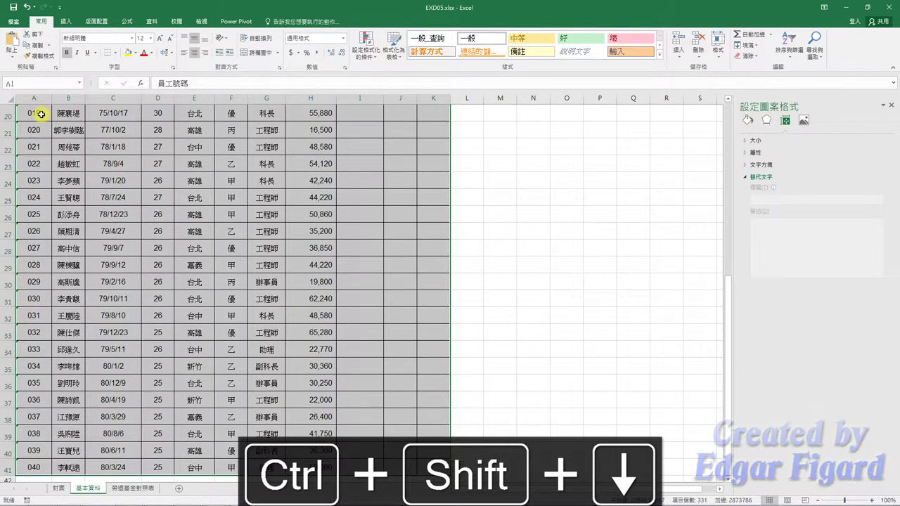
left_click(64, 21)
left_click(73, 49)
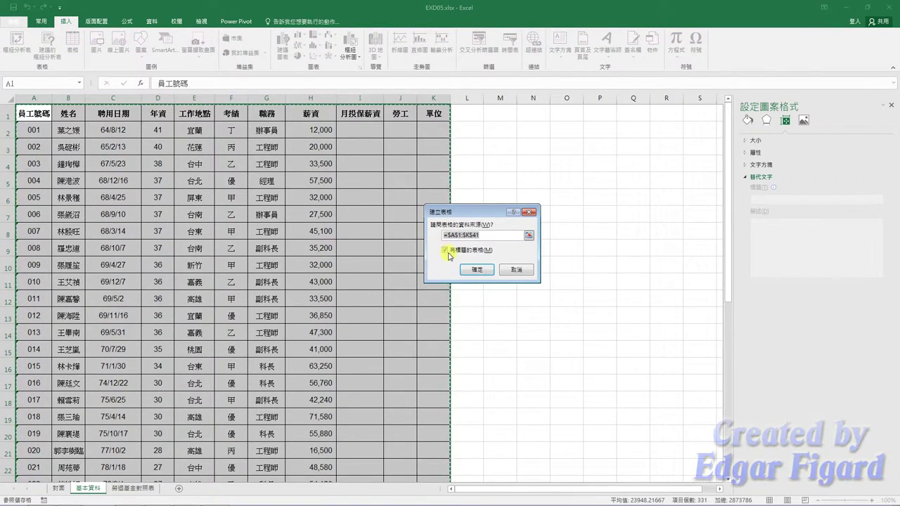
left_click(468, 271)
Step: Apply table style 表格樣式中等深淺 13, then select the salary cells H2:H41
left_click(565, 61)
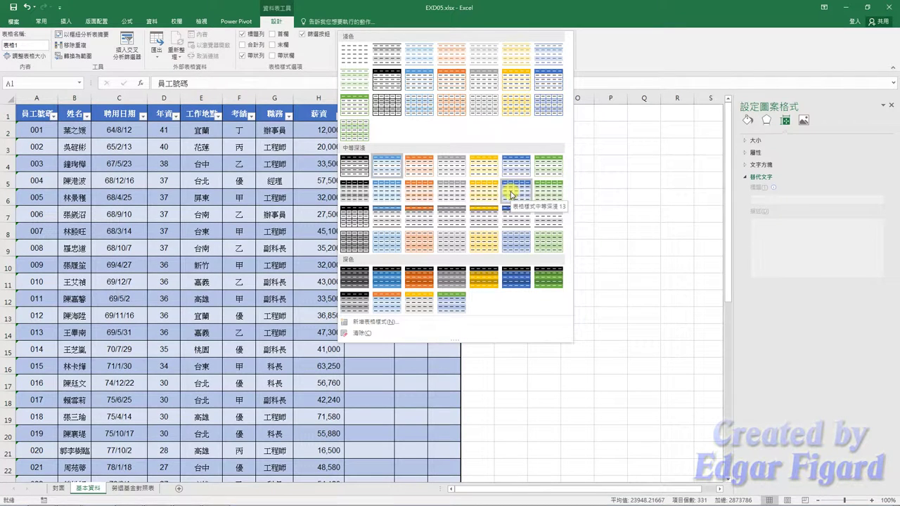
left_click(511, 194)
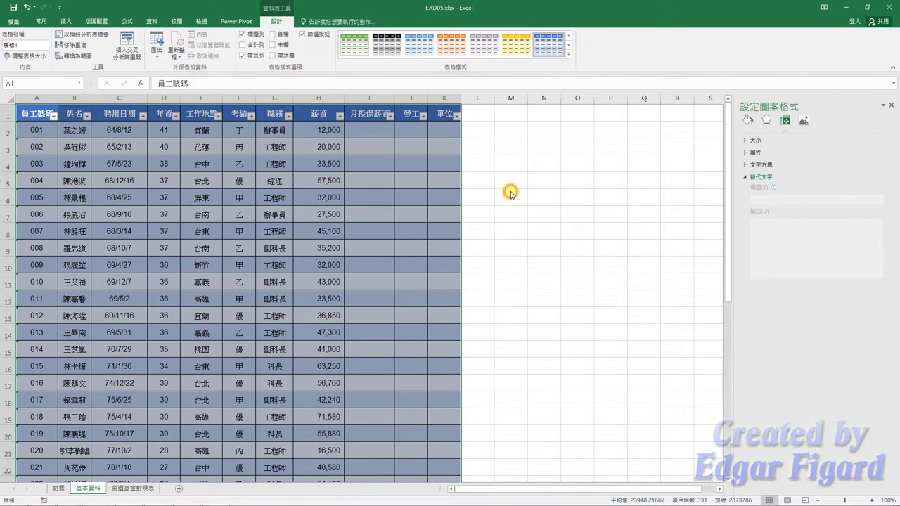
left_click(325, 132)
key("ctrl+shift+Down")
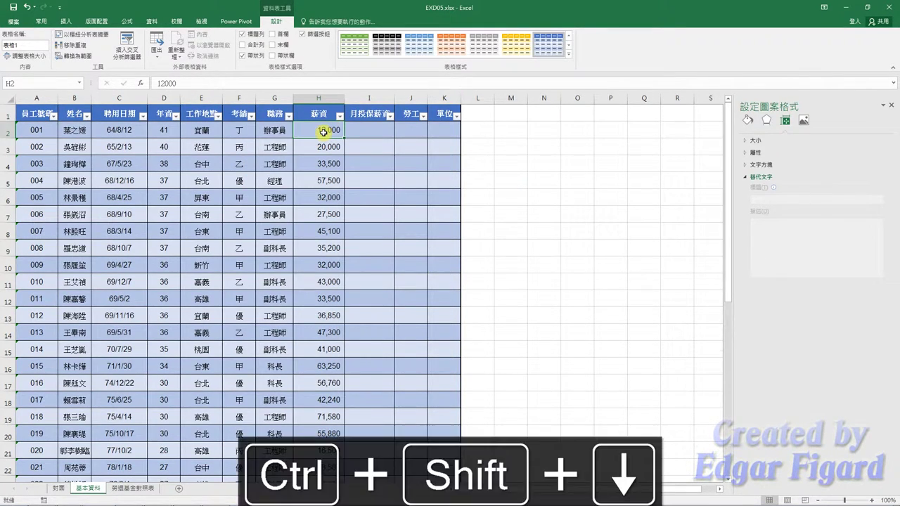
Step: Add the 3 Arrows (Colored) icon set to the salary cells H2:H41
left_click(41, 21)
left_click(366, 44)
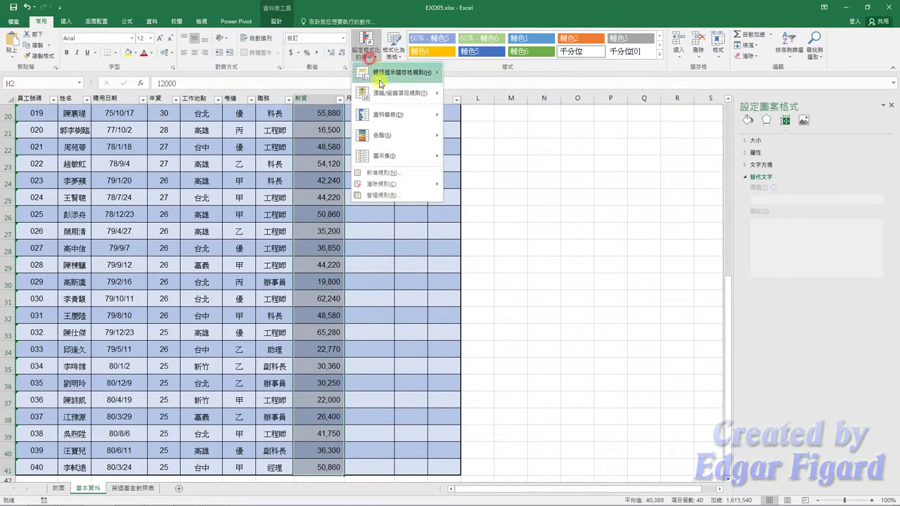
mouse_move(391, 156)
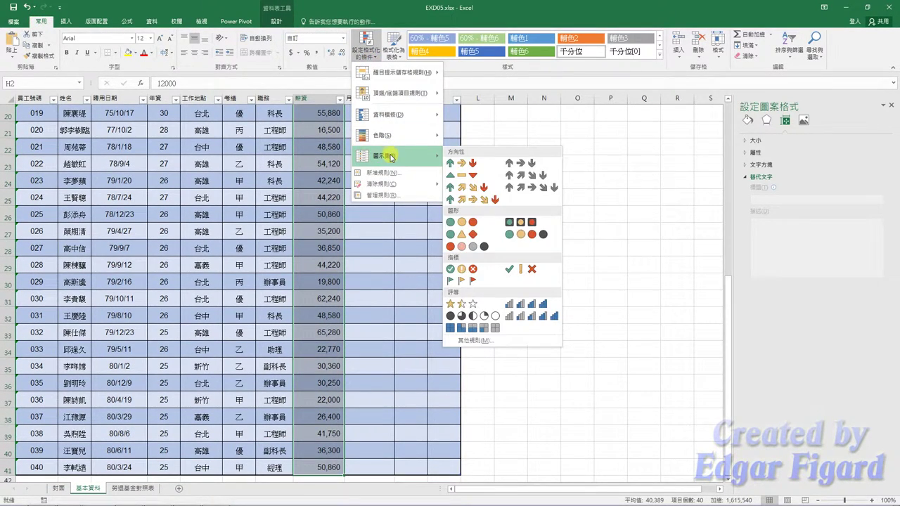
left_click(468, 164)
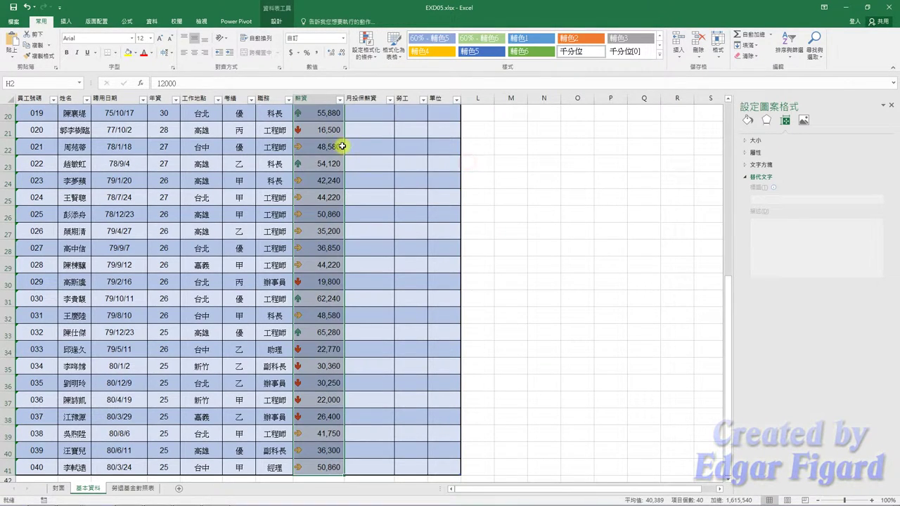
scroll(344, 144, "up", 6)
left_click(381, 130)
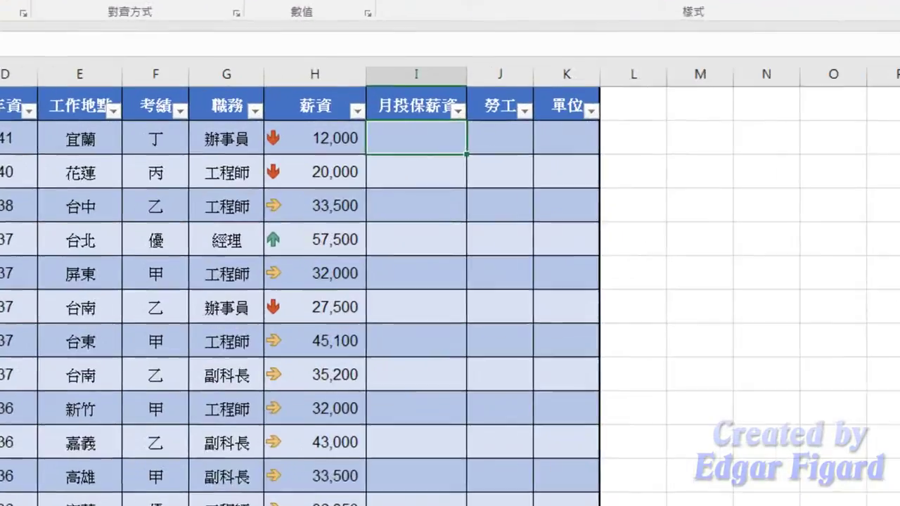
Step: Paste the first VLOOKUP formula from 501公式.txt into I2 to fill the 月投保薪資 column
left_click(154, 501)
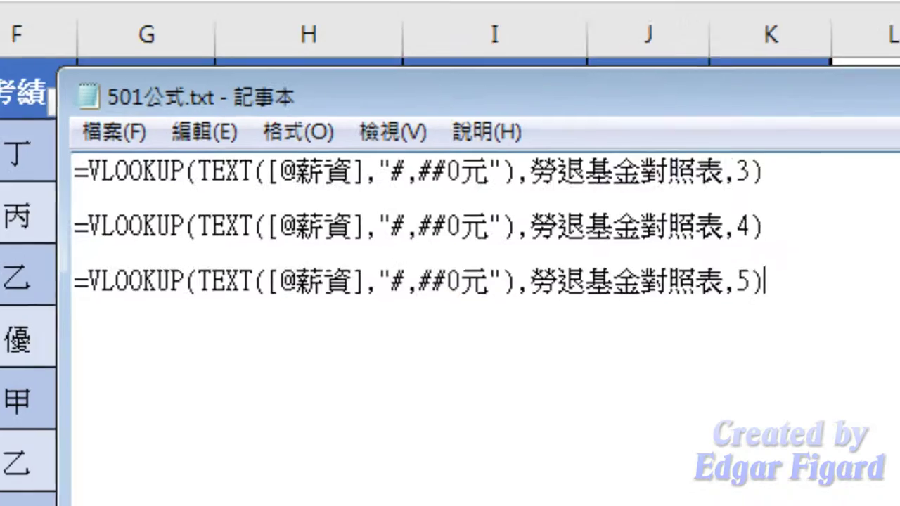
left_click_drag(254, 135, 452, 141)
mouse_move(843, 183)
left_mouse_down()
mouse_move(73, 149)
mouse_move(28, 181)
left_mouse_up()
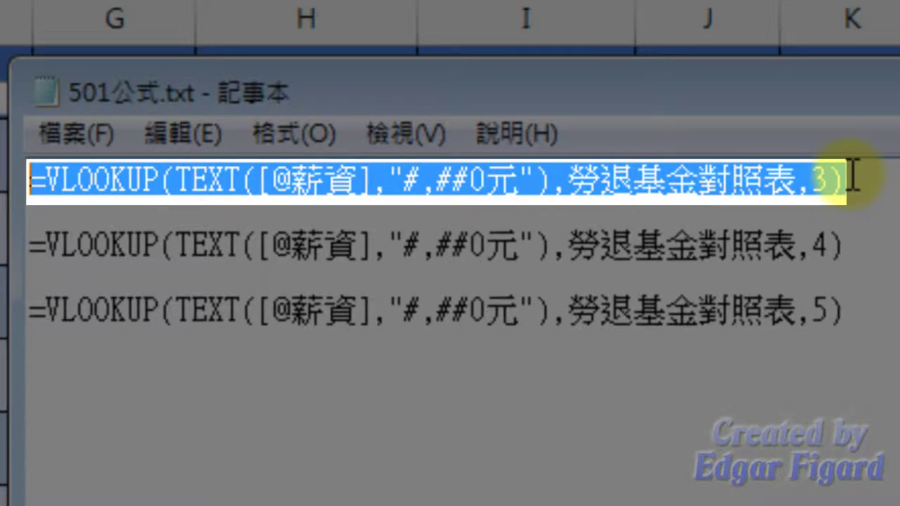
key("ctrl+c")
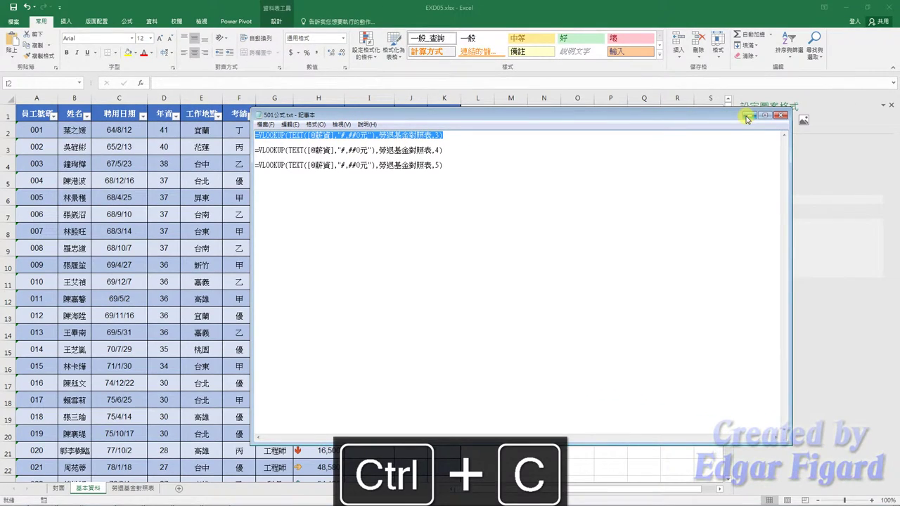
left_click(746, 116)
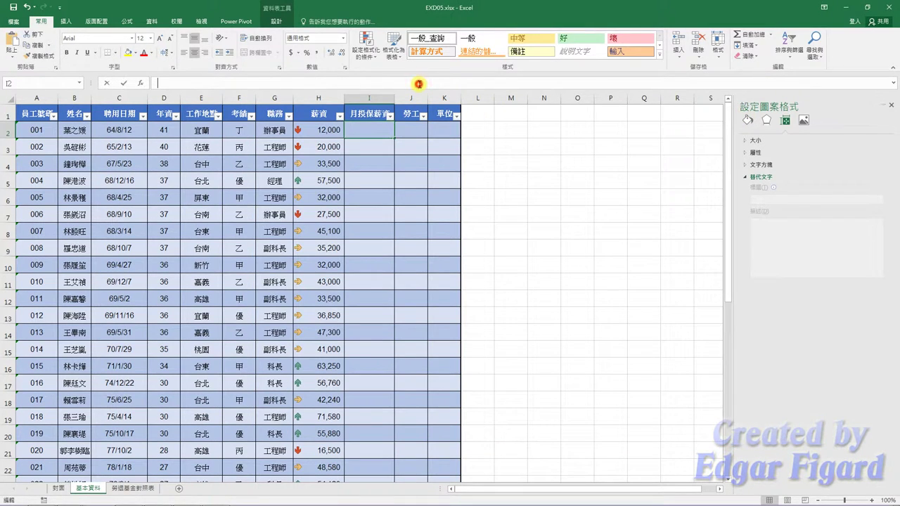
key("ctrl+v")
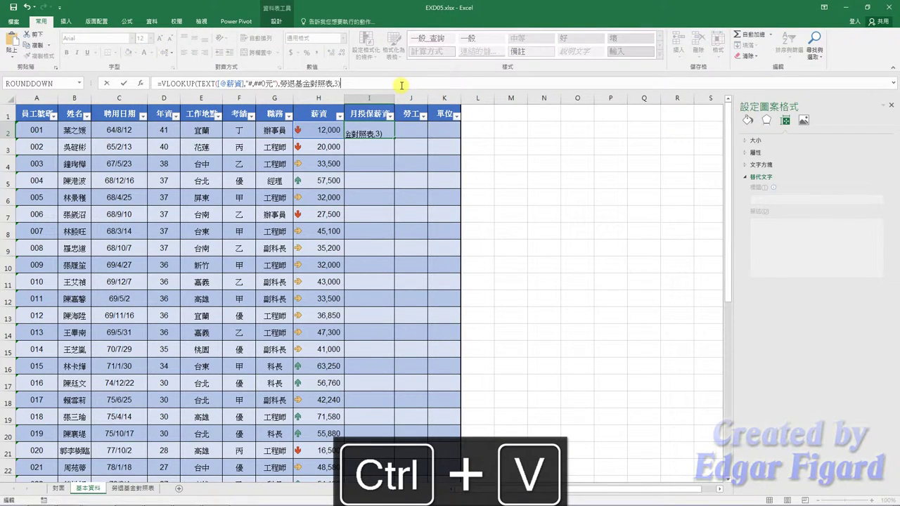
key("Return")
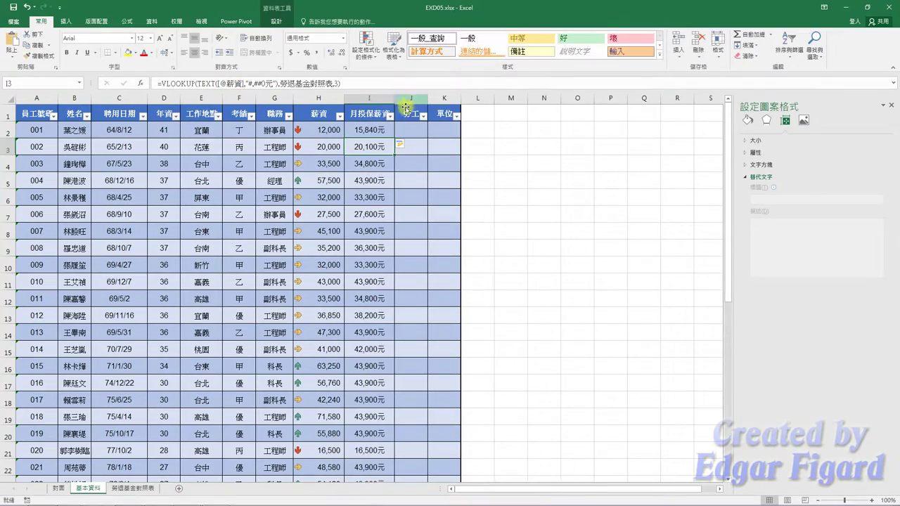
left_click(410, 128)
left_click(409, 129)
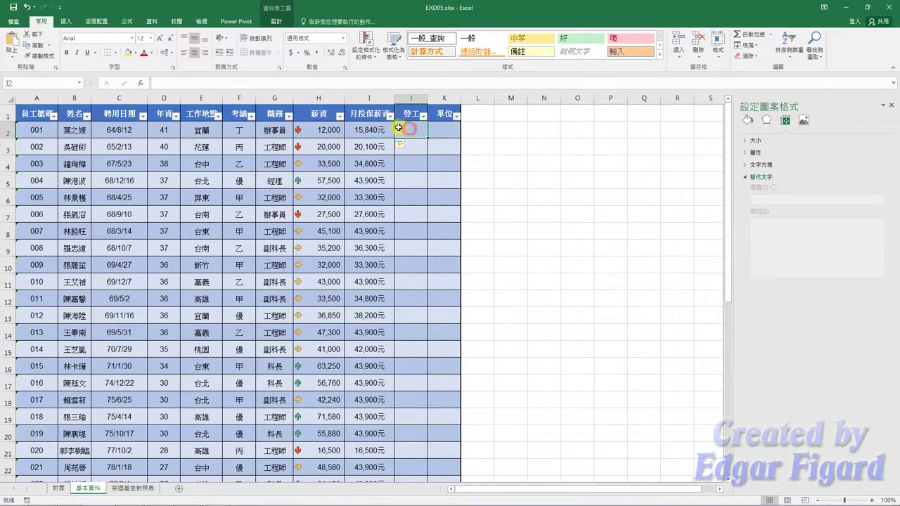
Step: Fill column J with the VLOOKUP from 勞退基金對照表 using column index 4
left_click(378, 83)
key("ctrl+v")
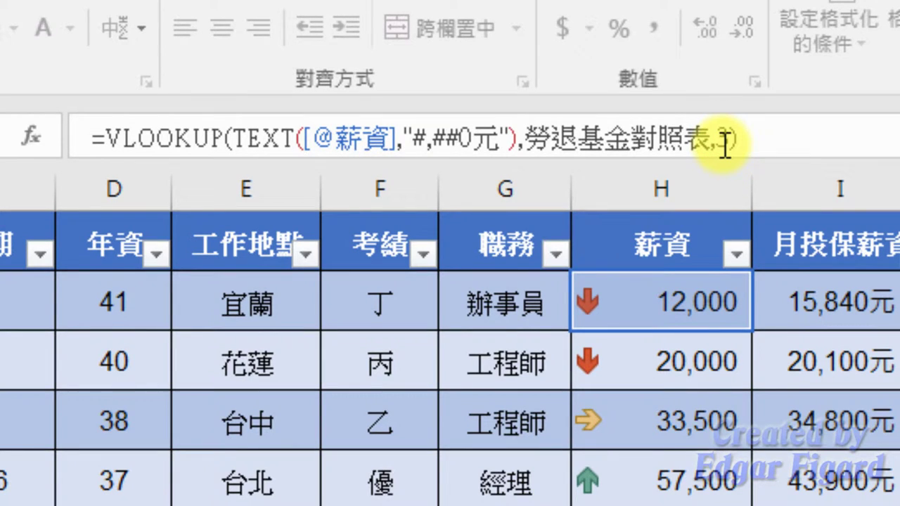
type("3")
left_click(732, 144)
type("4")
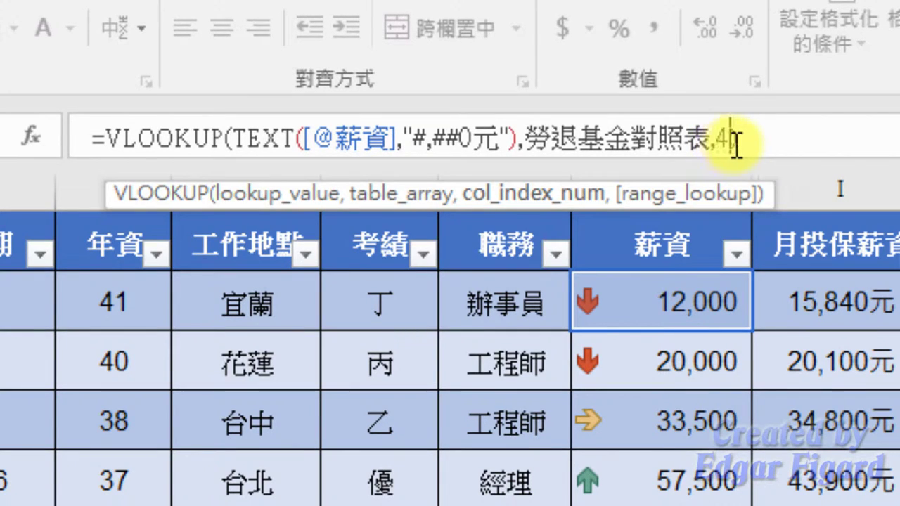
type(")")
left_click_drag(773, 135, 1, 121)
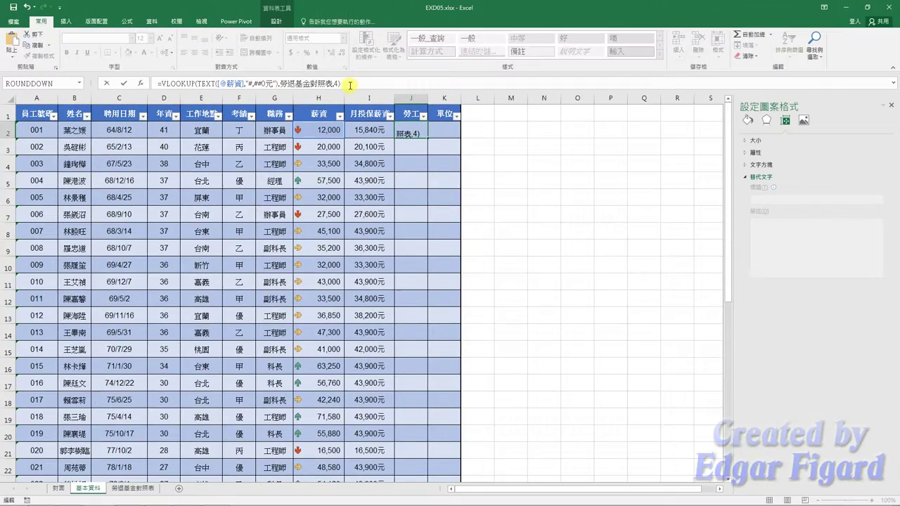
key("Tab")
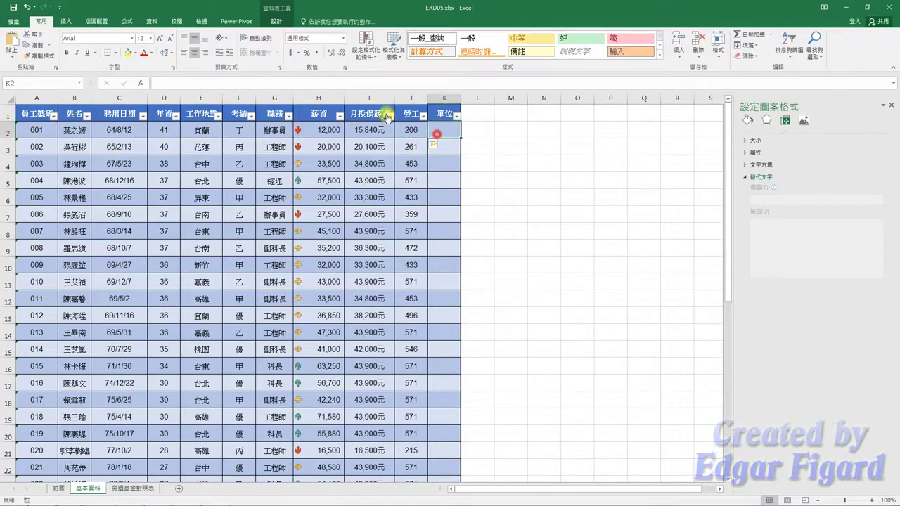
Step: Fill column K with the same VLOOKUP using column index 5
left_click(352, 88)
key("ctrl+v")
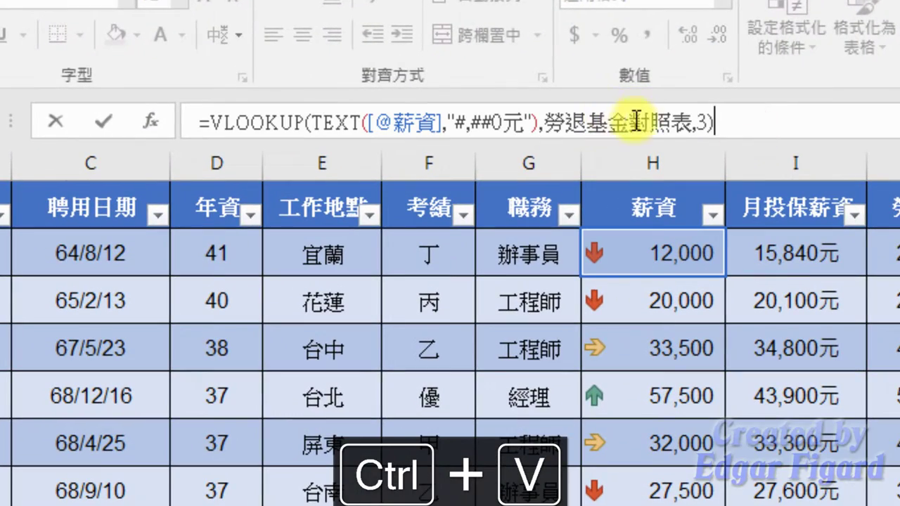
left_click(703, 125)
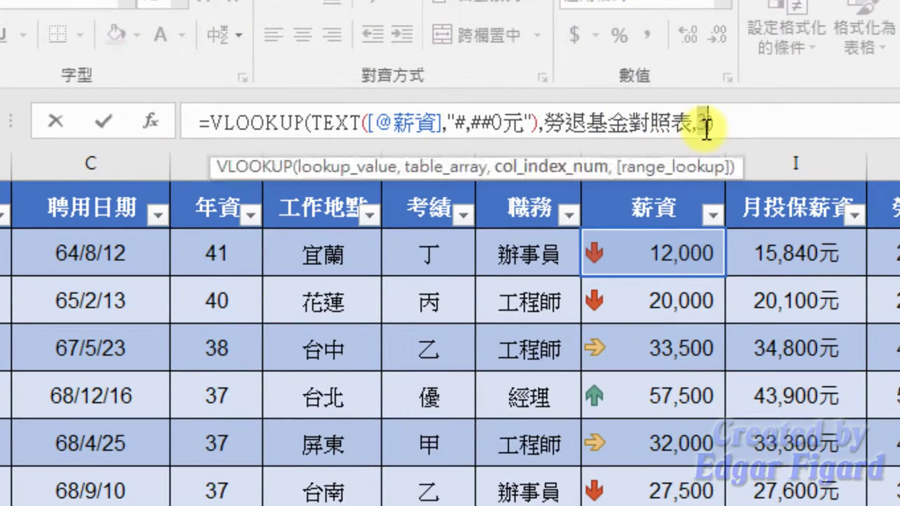
type("2")
key("BackSpace")
type("5)")
left_click_drag(743, 126, 174, 135)
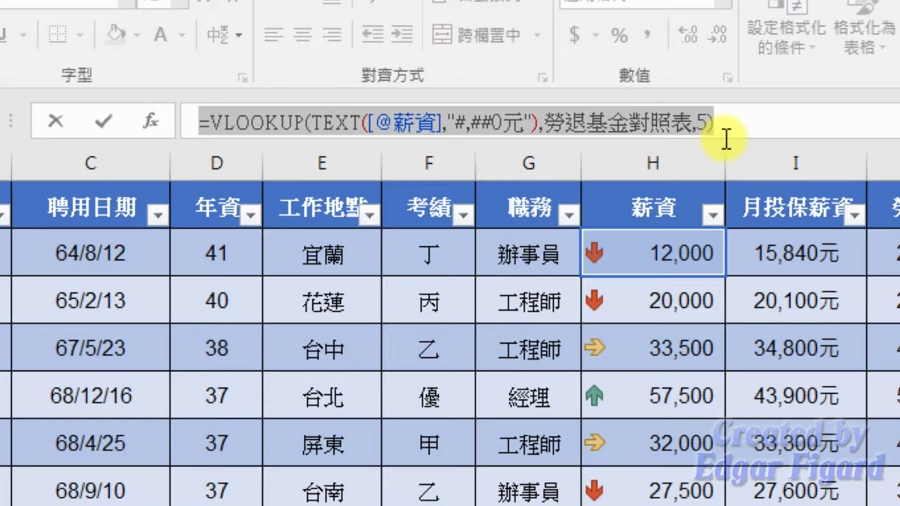
key("Return")
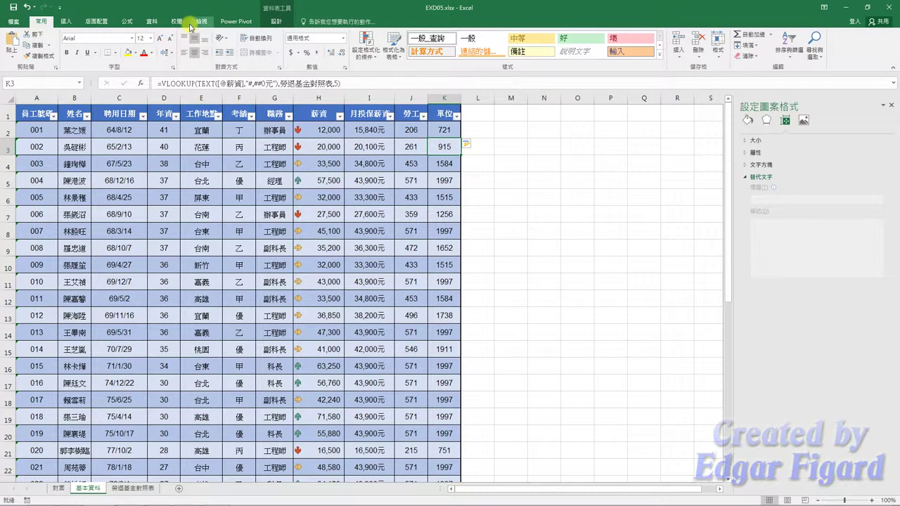
Step: Set print titles to repeat row $1:$1 at top and columns $A:$B at left
left_click(97, 22)
left_click(200, 44)
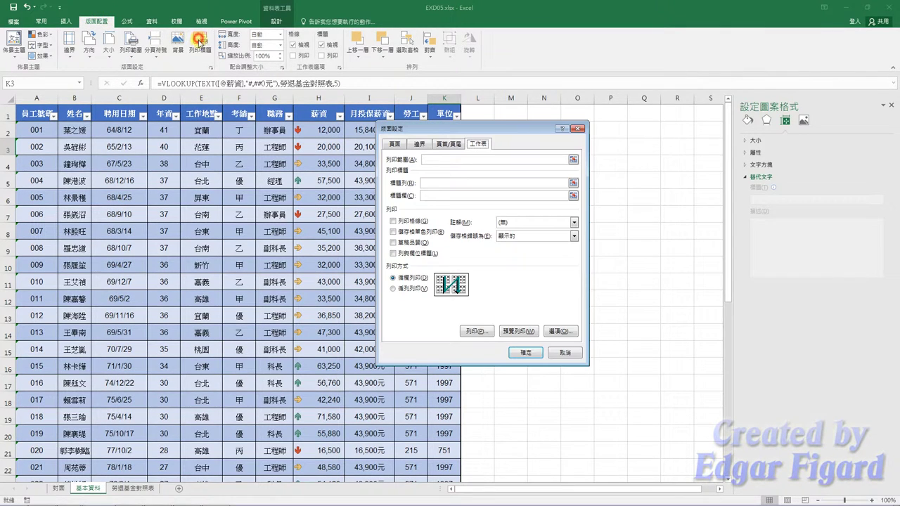
left_click(574, 183)
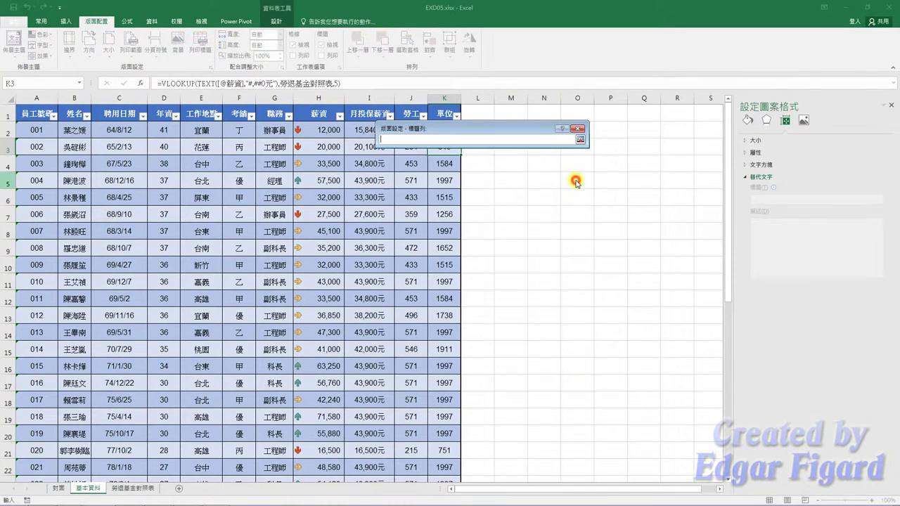
left_click(4, 114)
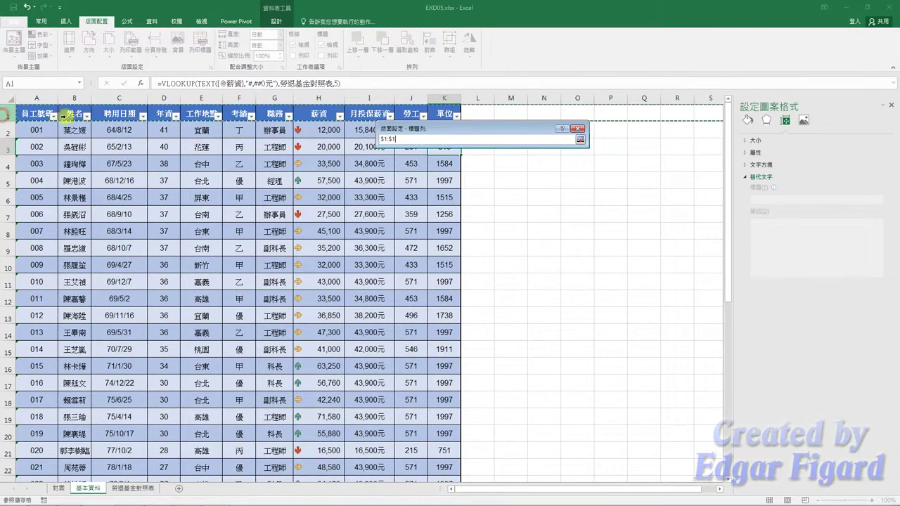
left_click(579, 140)
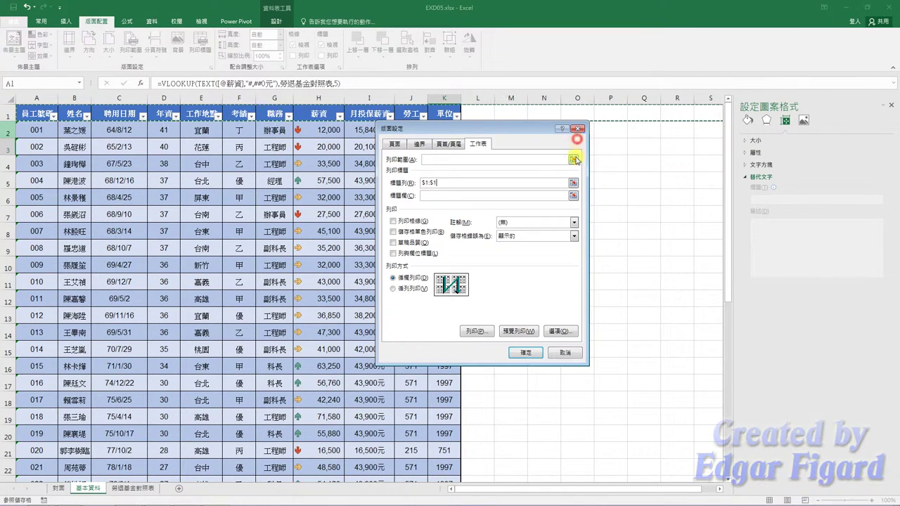
left_click(574, 194)
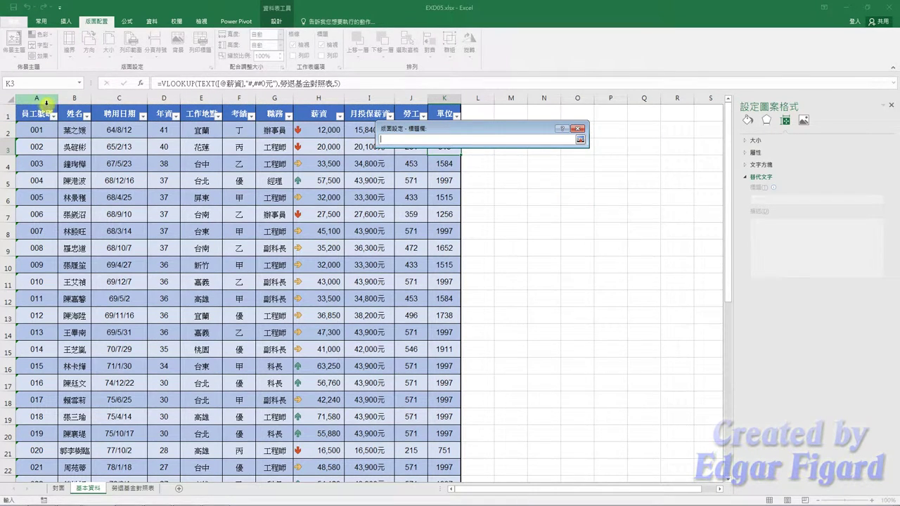
left_click_drag(47, 94, 74, 97)
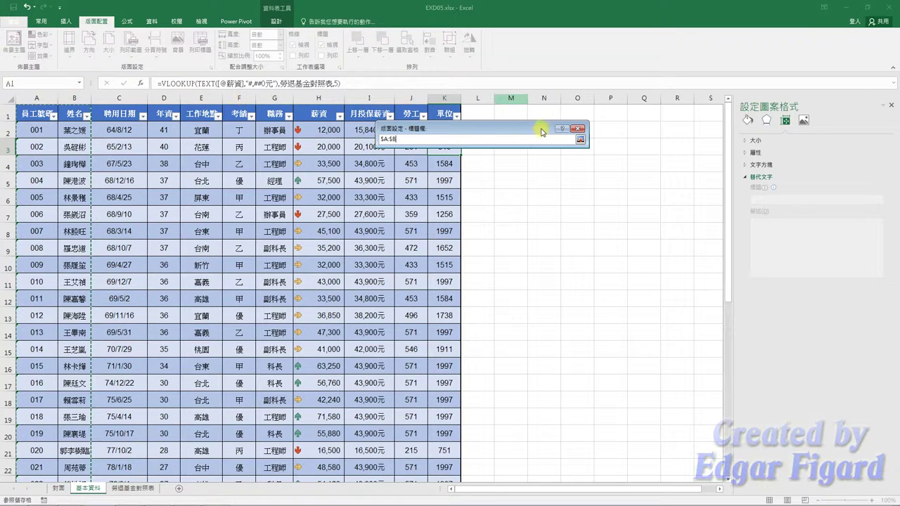
left_click(579, 140)
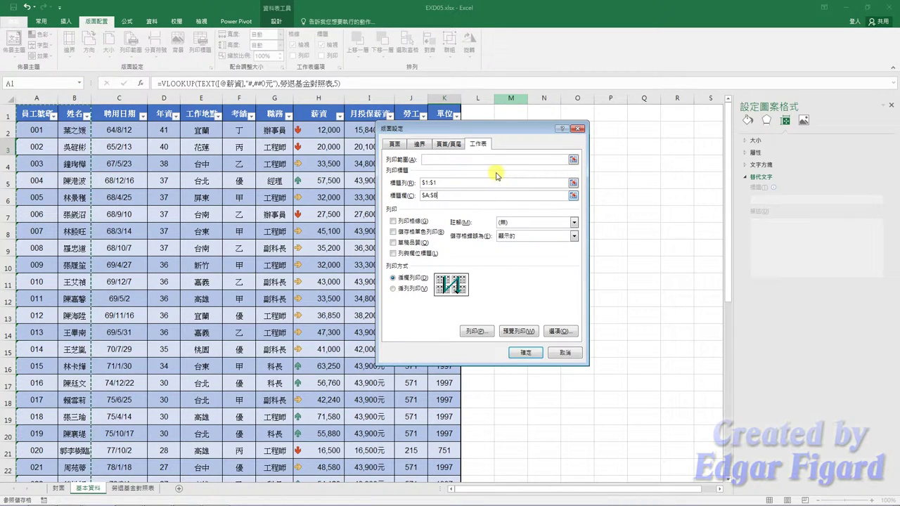
left_click(514, 358)
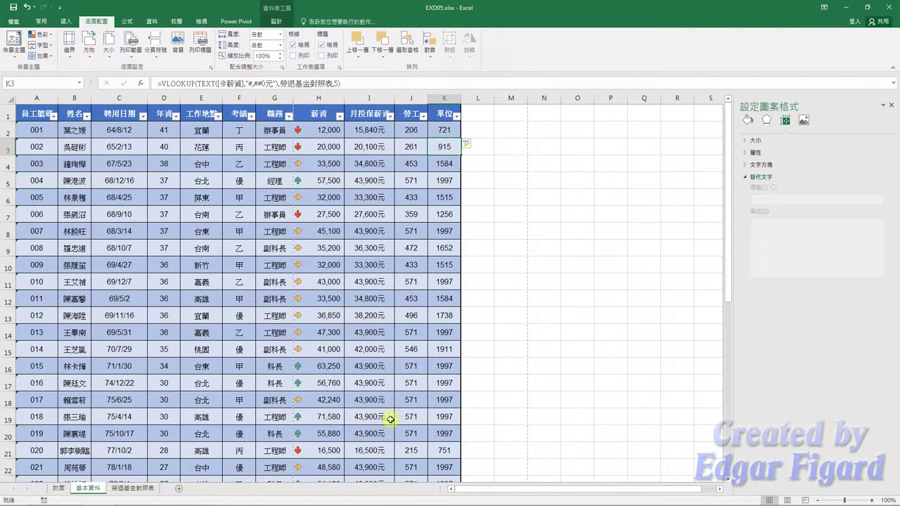
left_click(59, 488)
Step: Group the 封面, 基本資料 and 勞退基金對照表 sheets together
left_click(88, 488, "ctrl")
left_click(121, 487, "ctrl")
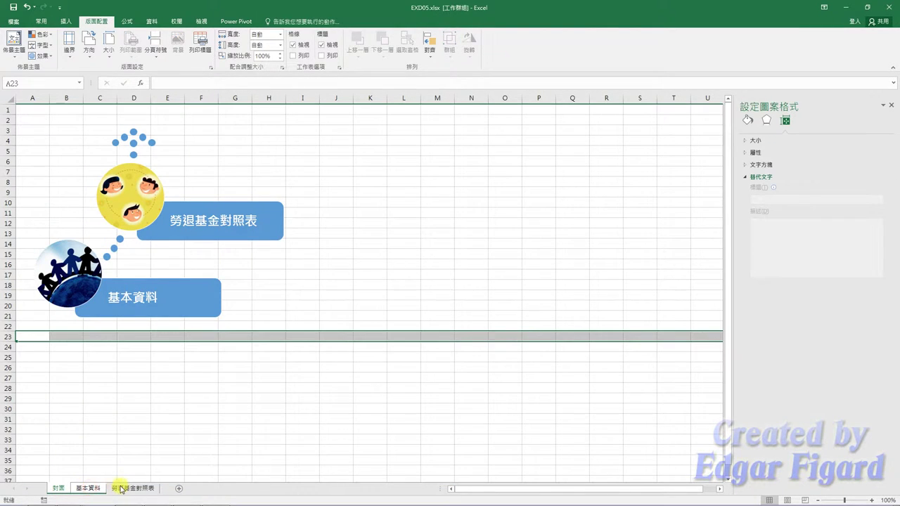
left_click(121, 488, "ctrl")
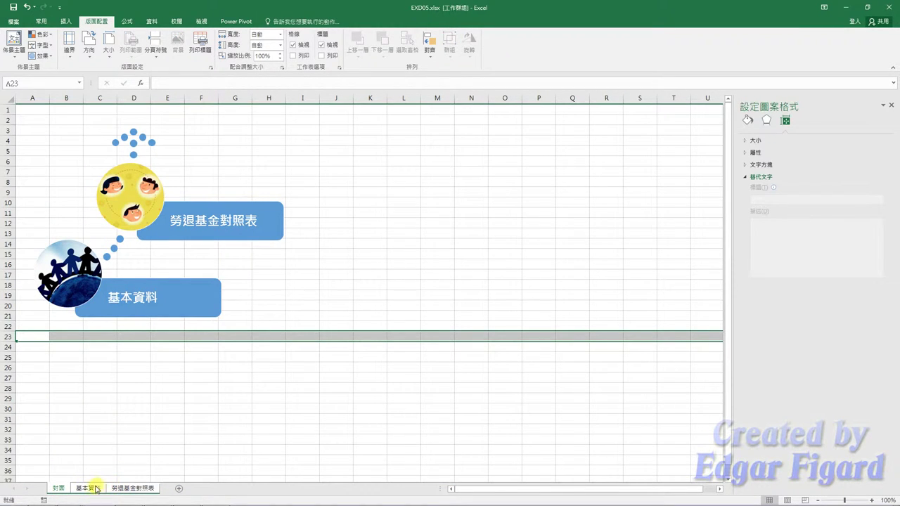
Step: Turn on Different first page in the grouped sheets' header/footer setup
left_click(196, 50)
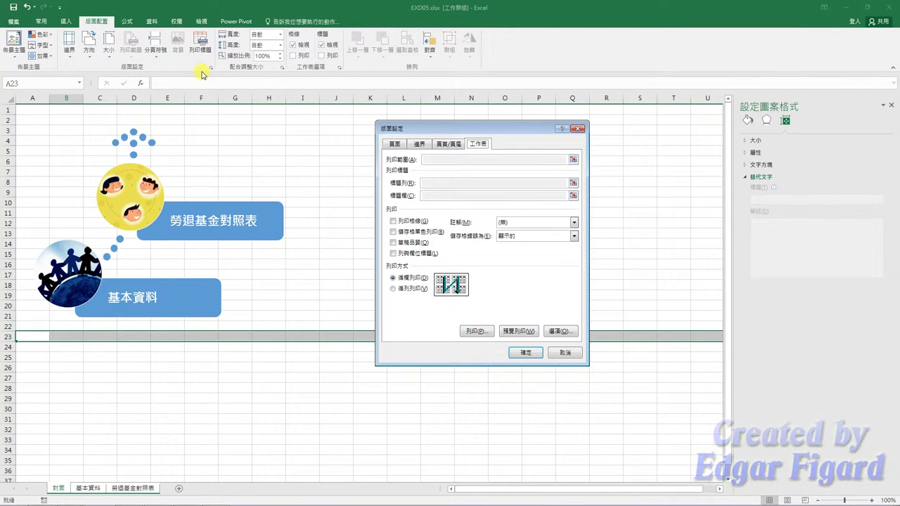
left_click(445, 144)
left_click(417, 299)
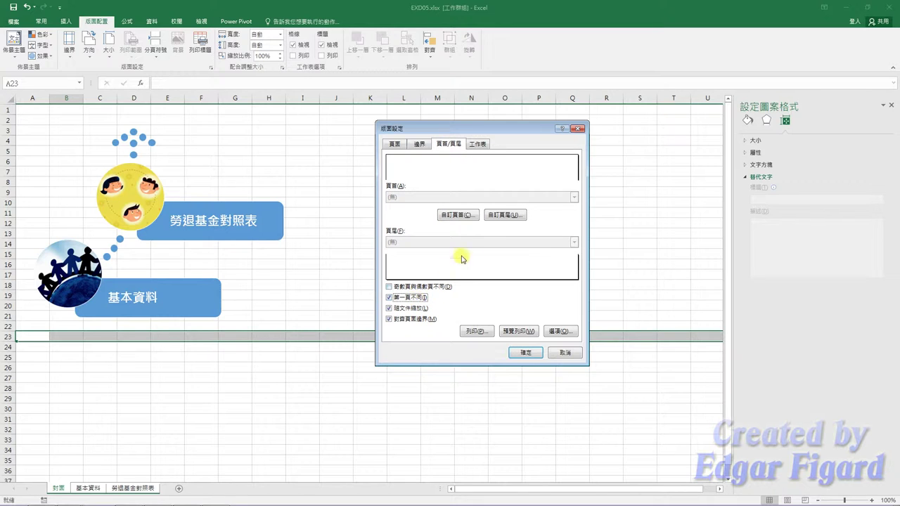
left_click(465, 214)
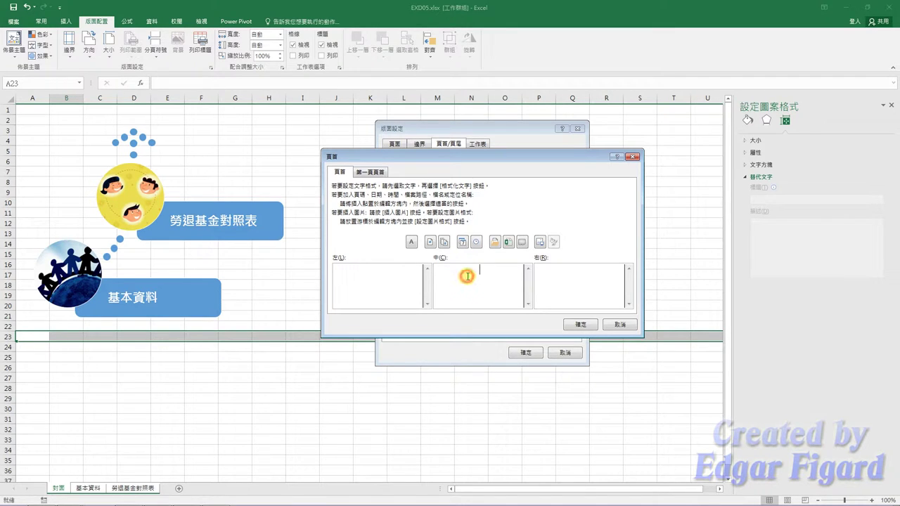
Step: Put the sheet-name field &[索引標籤] in the centre header, formatted bold 標楷體 size 20
left_click(523, 243)
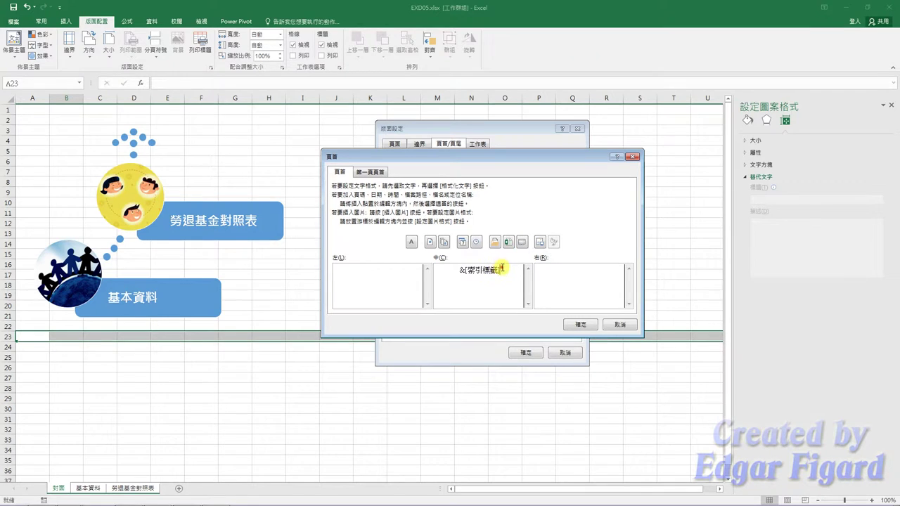
left_click_drag(502, 268, 439, 273)
left_click(410, 243)
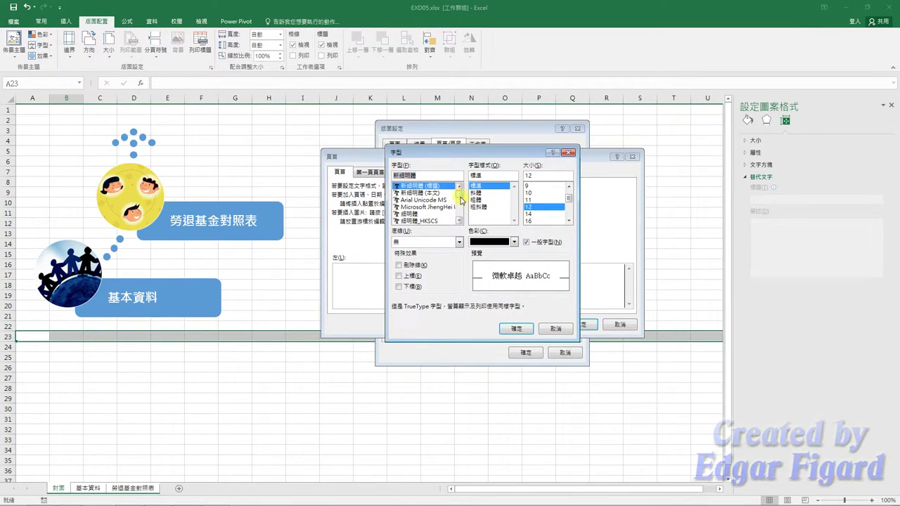
scroll(461, 211, "down", 3)
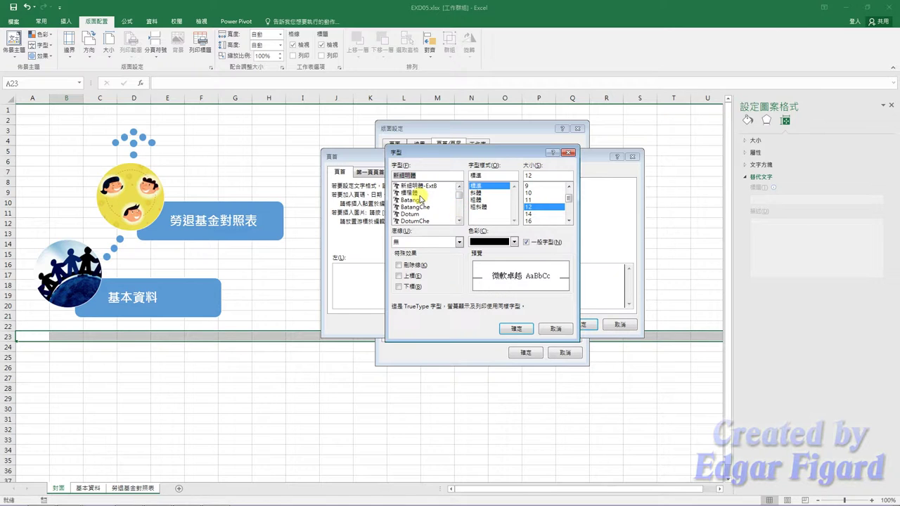
left_click(416, 194)
left_click(477, 199)
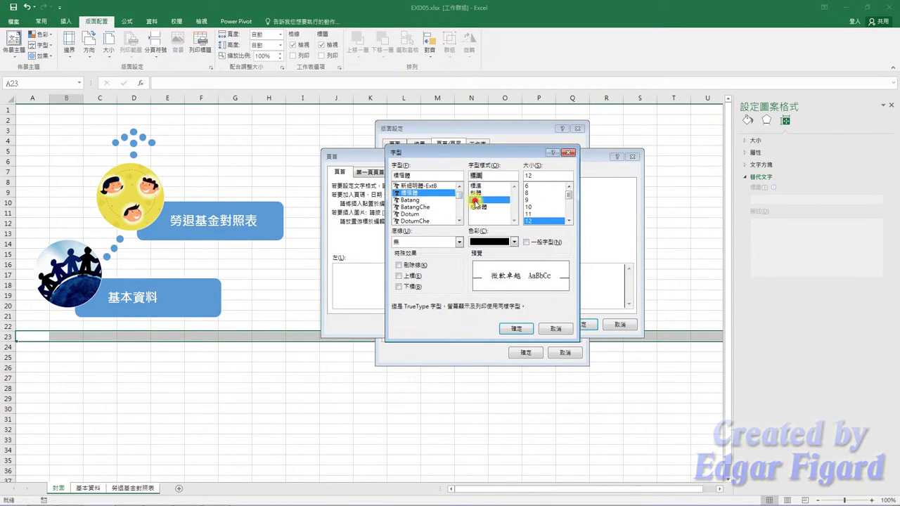
double_click(530, 176)
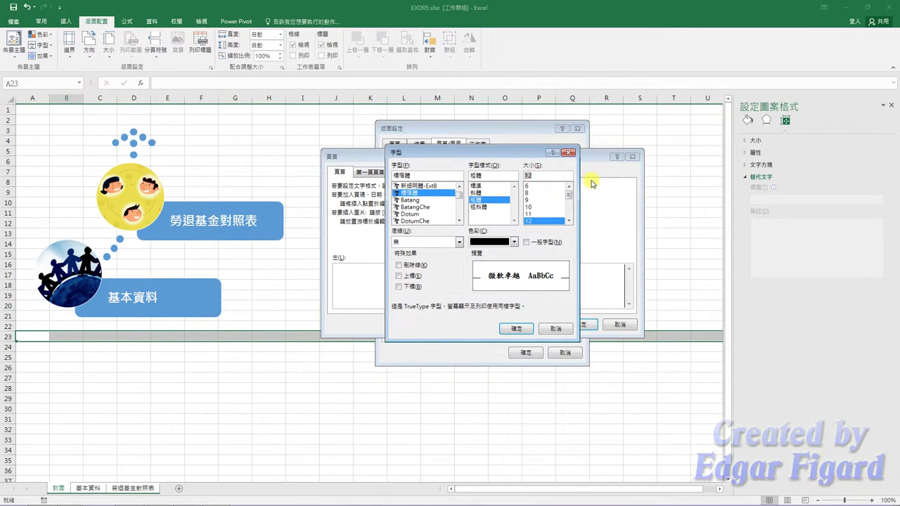
type("20")
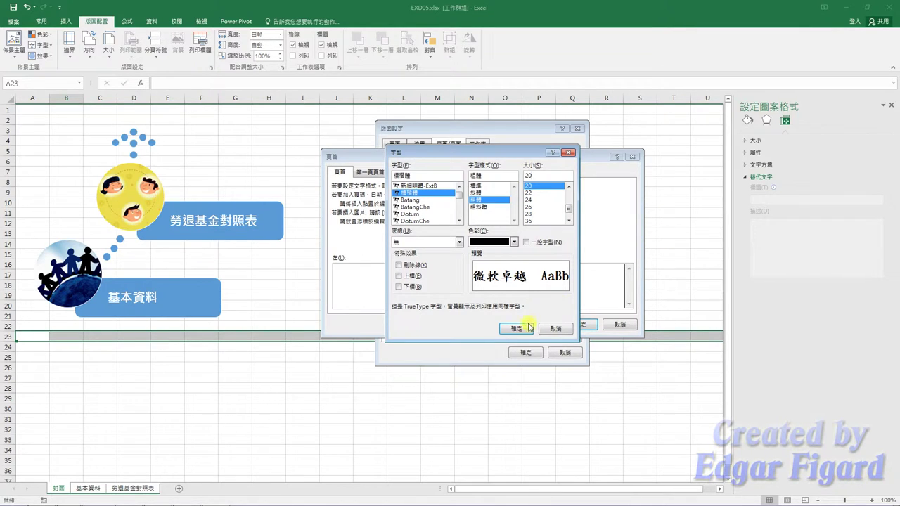
left_click(516, 328)
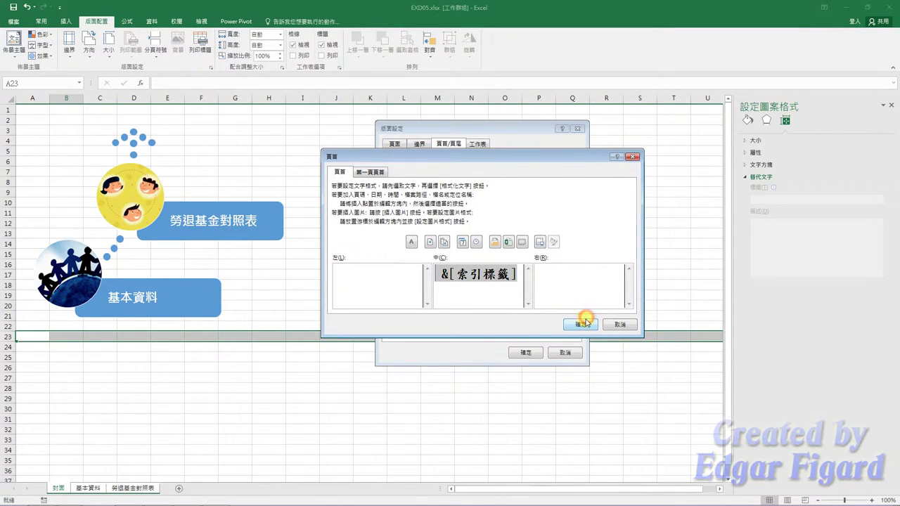
left_click(583, 323)
Step: Start the centre footer with '第 &[頁碼] 頁' for the current page number
left_click(500, 215)
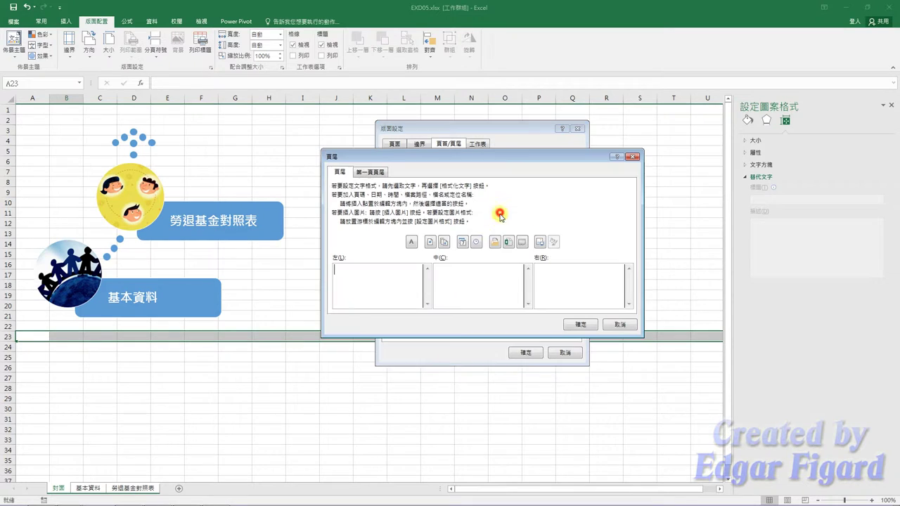
left_click(460, 274)
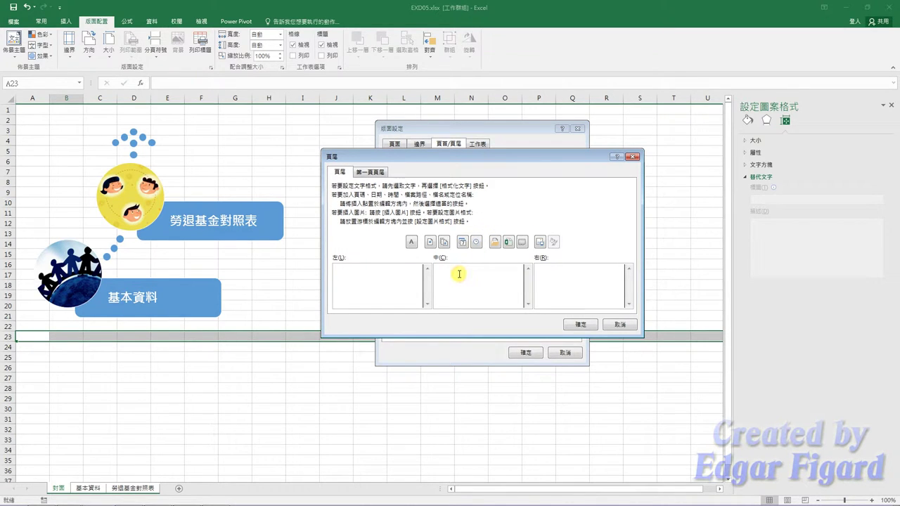
type("h")
type("lh")
key("space")
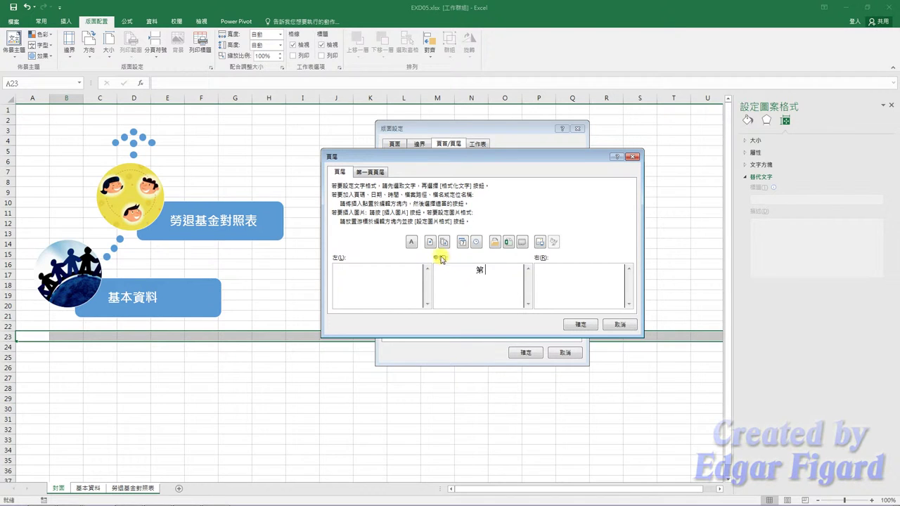
left_click(430, 242)
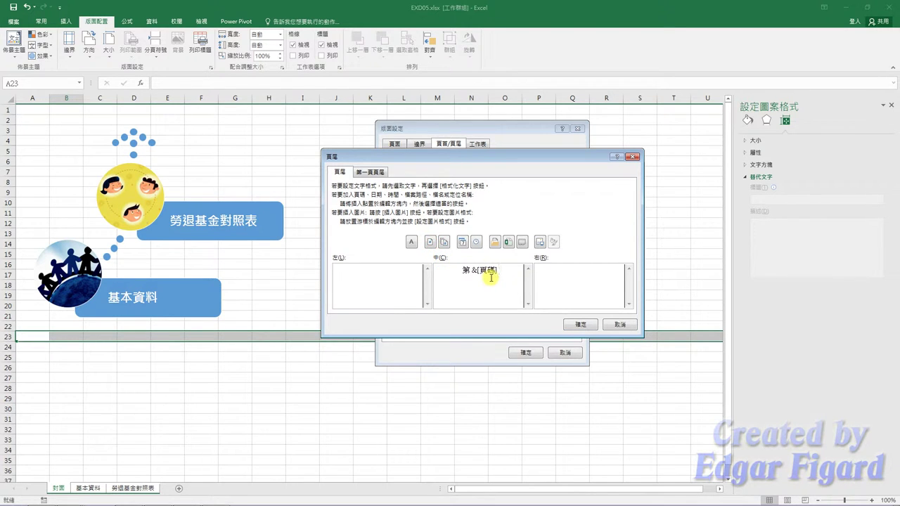
key("space")
key("Return")
Step: Finish the centre footer with ' / 共&[總頁數] 頁' for the total page count
type("/ tc")
key("space")
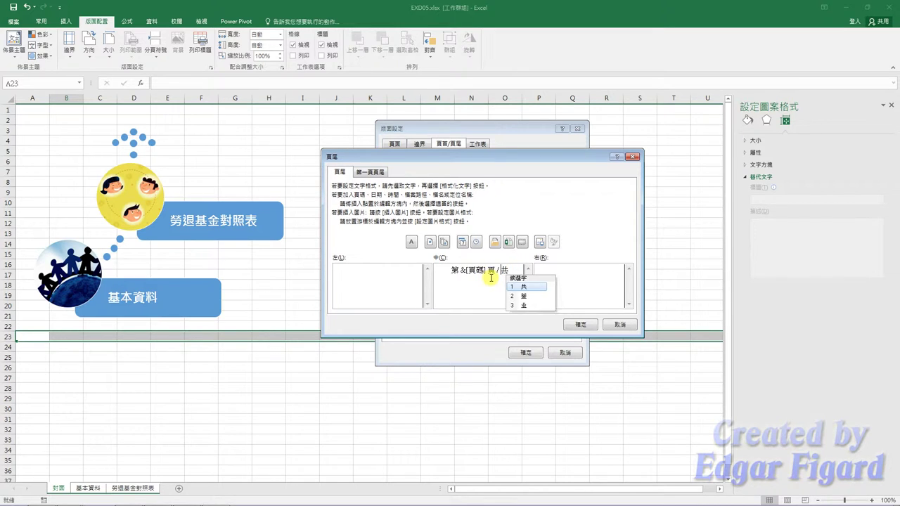
key("Return")
left_click(443, 242)
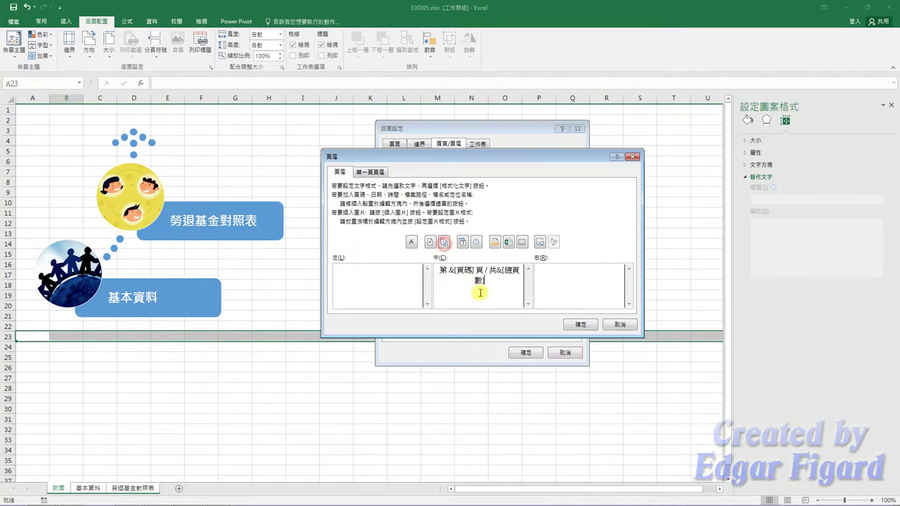
type("mbuc")
key("space")
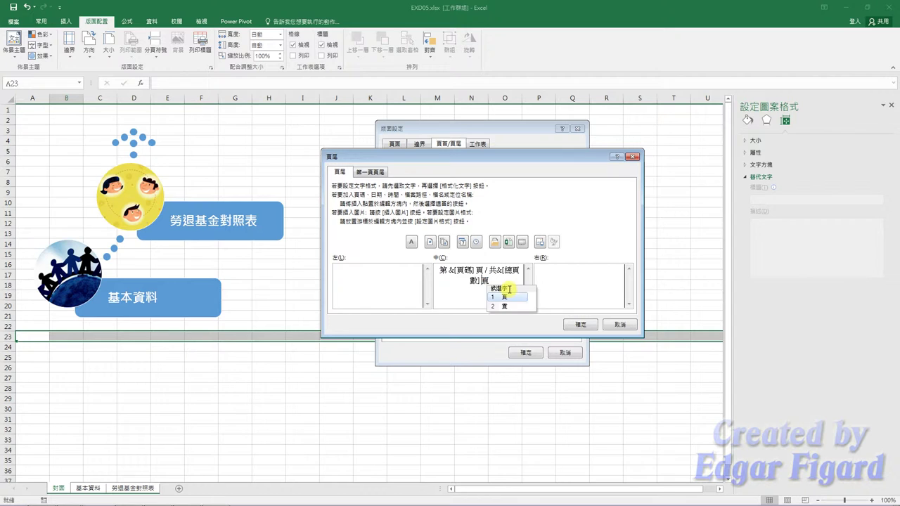
key("Return")
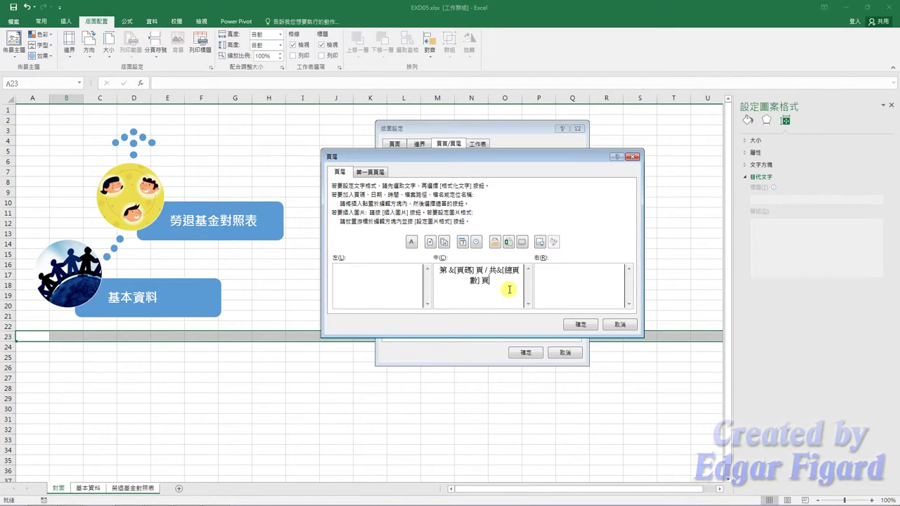
Step: Apply the footer, centre pages horizontally and set over-then-down print order
left_click(580, 324)
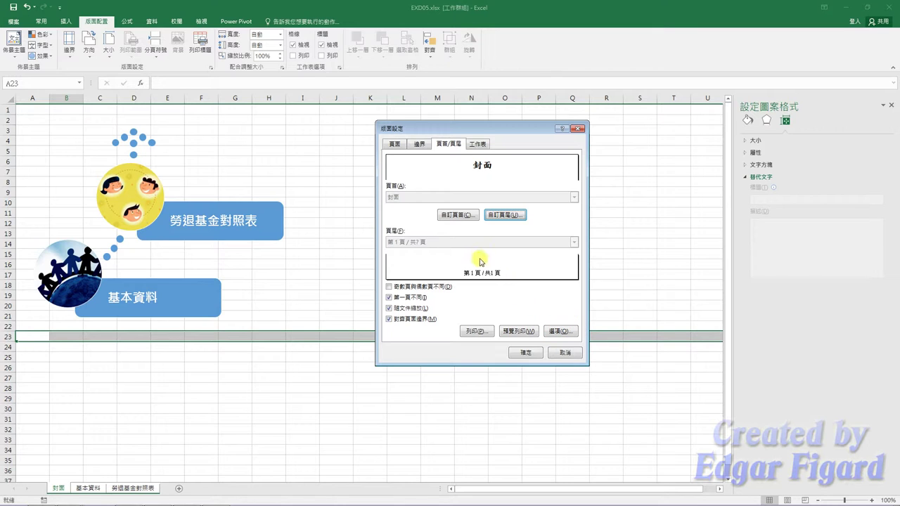
left_click(417, 144)
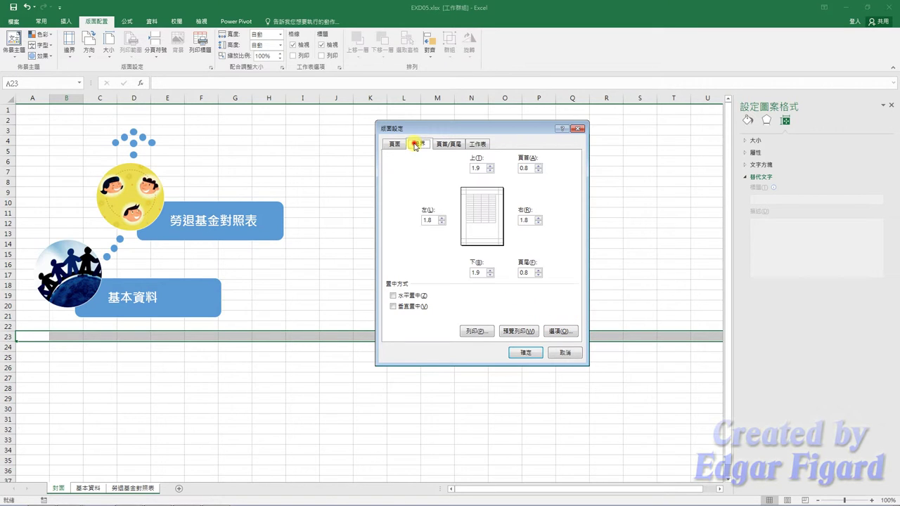
left_click(407, 297)
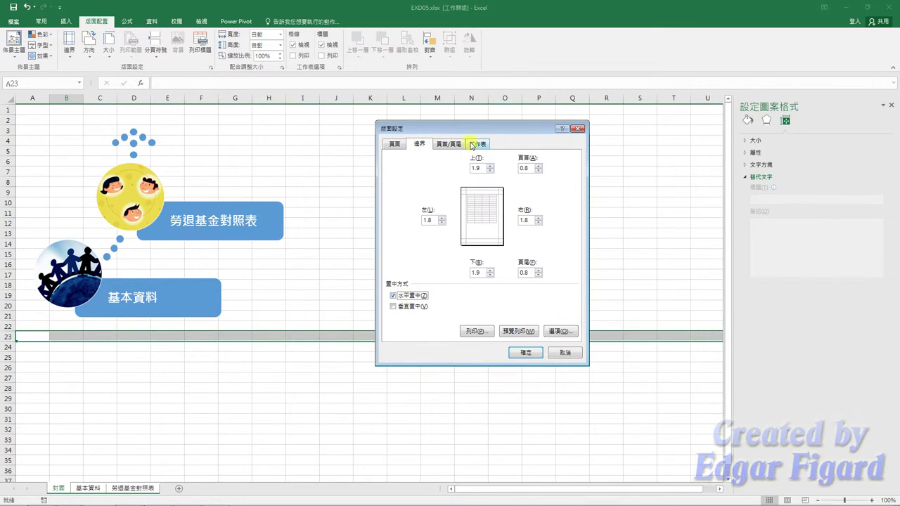
left_click(479, 144)
left_click(407, 289)
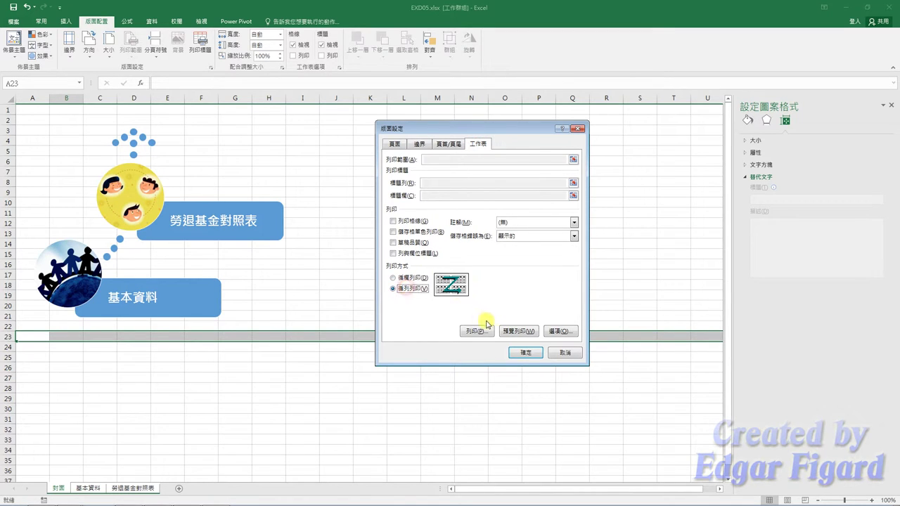
left_click(524, 353)
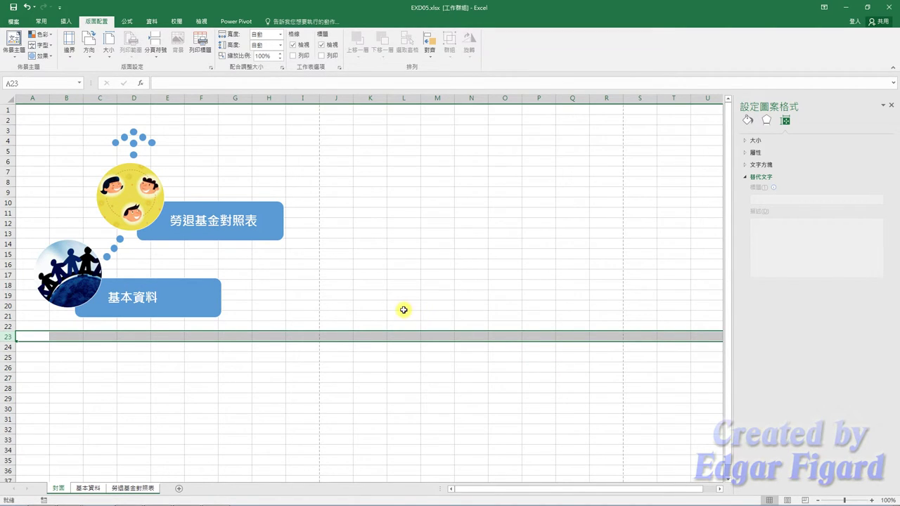
left_click(12, 21)
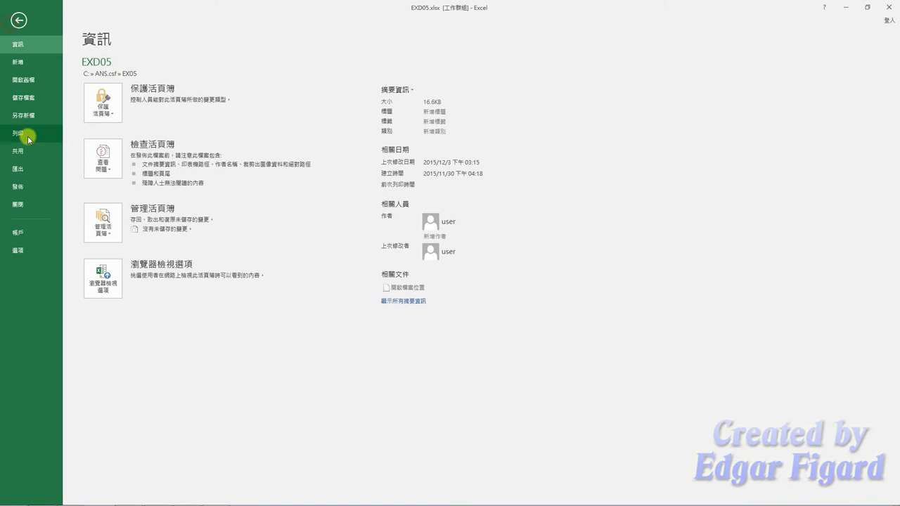
Step: Save the workbook as EXa05.xlsx in the EX05 folder and close Excel
left_click(24, 116)
left_click(320, 80)
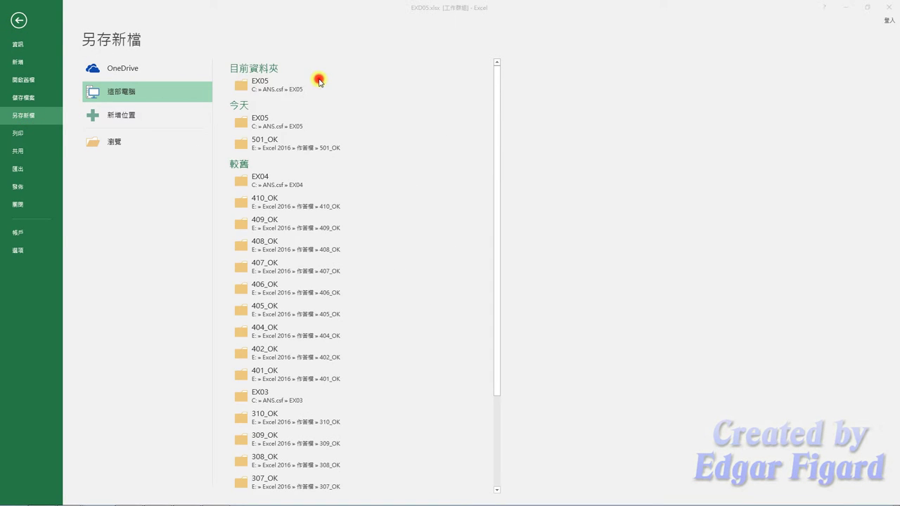
left_click(74, 157)
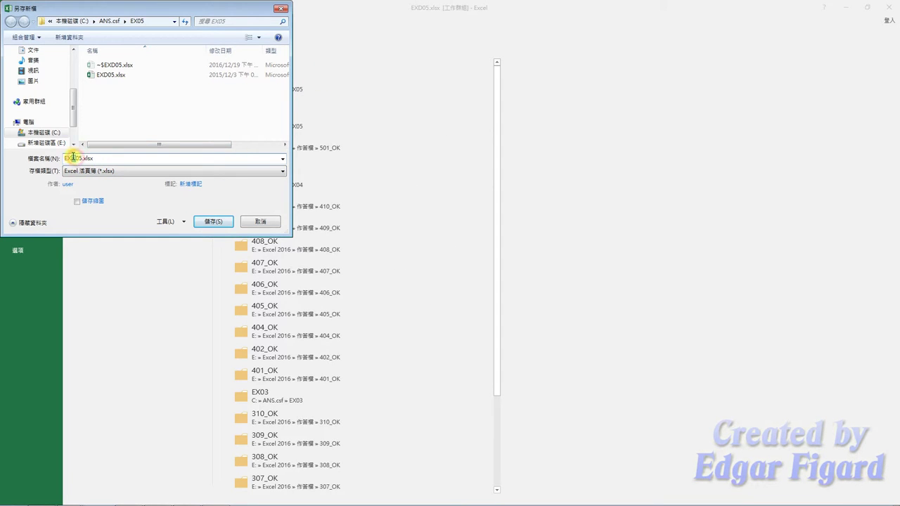
left_click(204, 222)
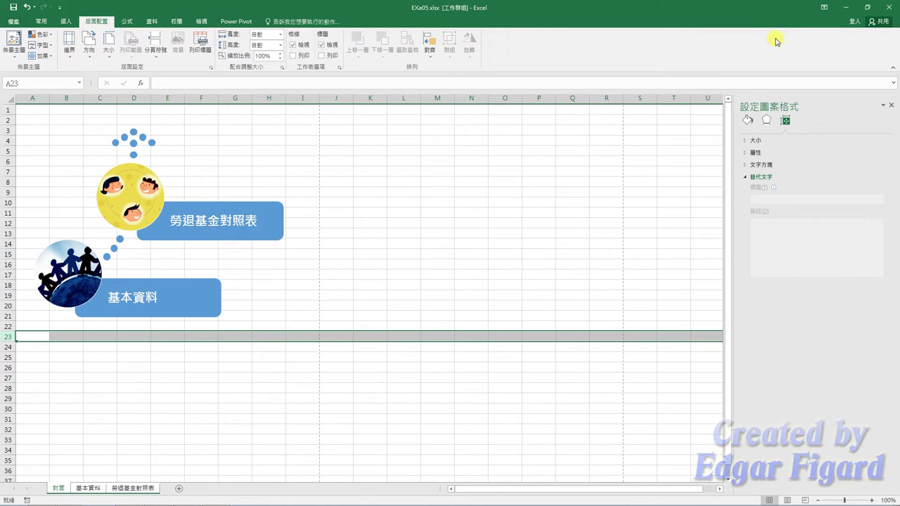
left_click(885, 10)
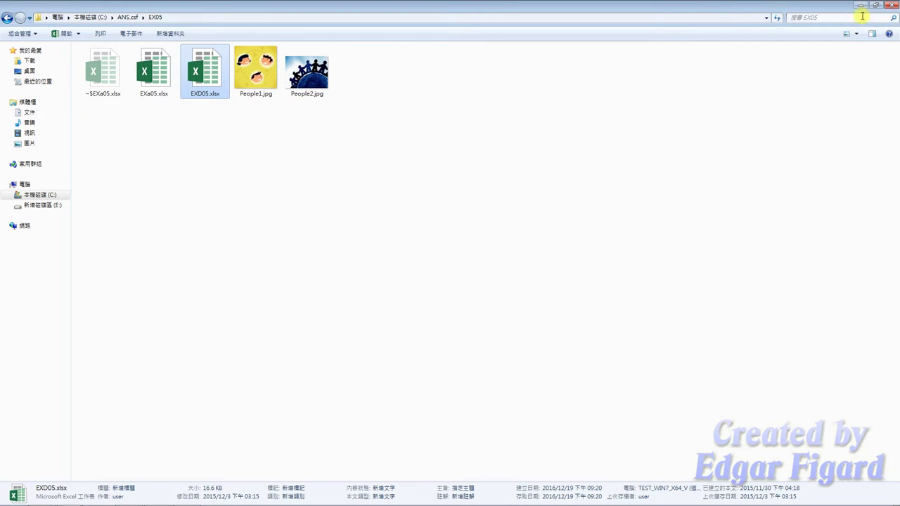
Step: Grade the answer in the 術科評分 section and select the 20/20 score line in Score.txt
left_click(860, 9)
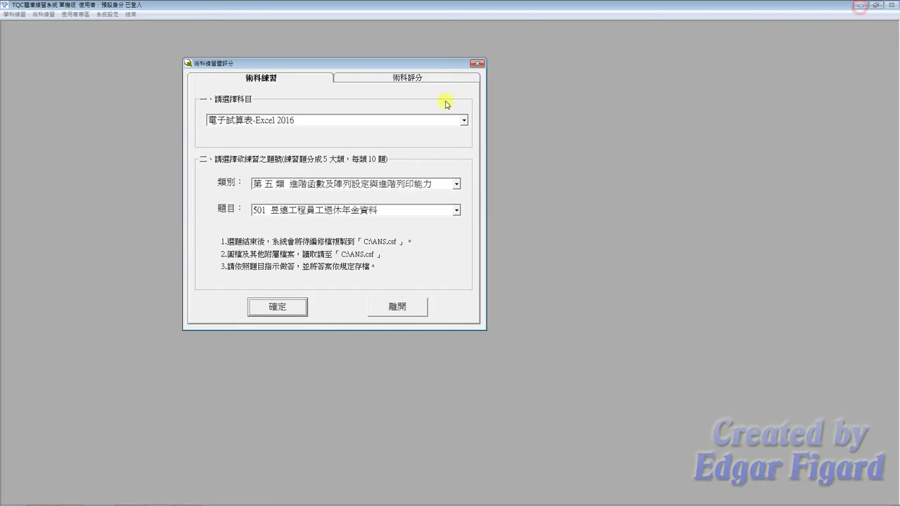
left_click(407, 77)
left_click(280, 307)
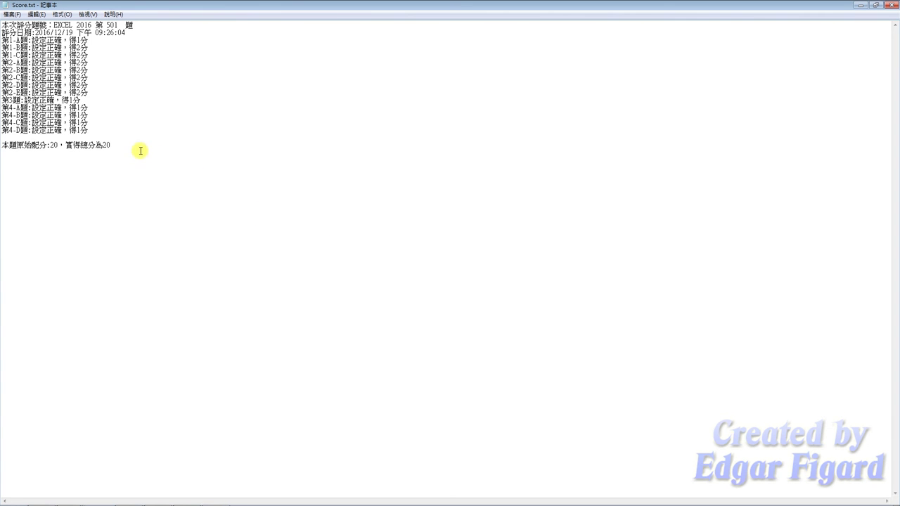
left_click_drag(120, 148, 5, 144)
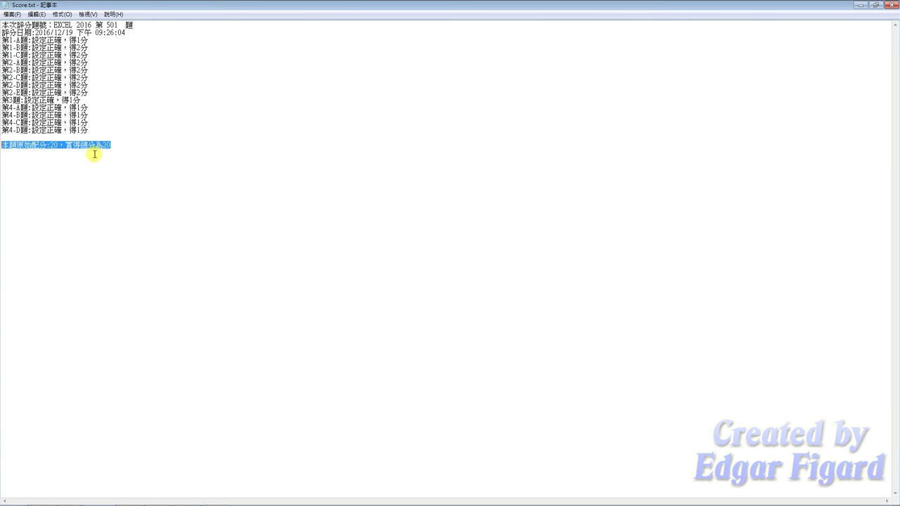